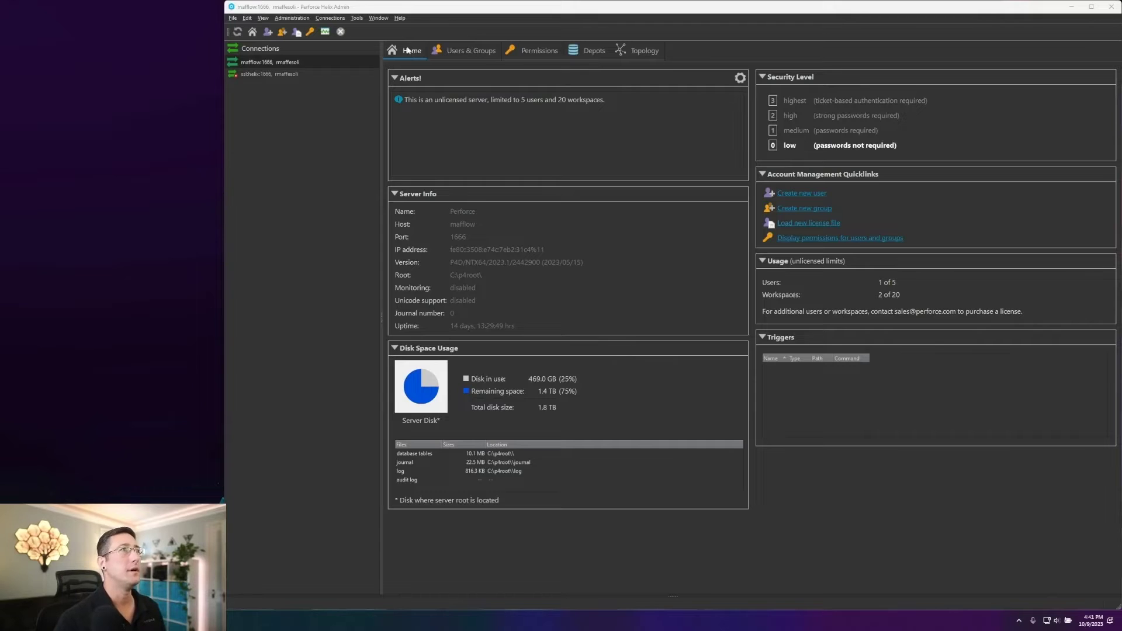
# Switch to the Users & Groups view listing the existing user and ExistingGroup.
pyautogui.click(443, 51)
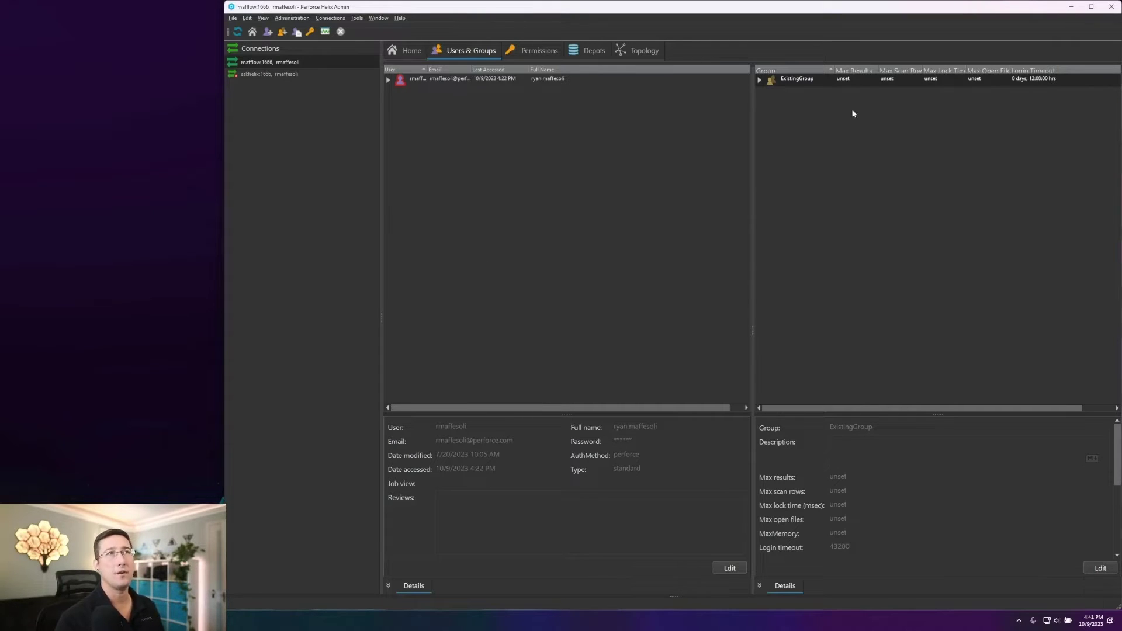
# Toggle the user details panel and browse the new-item commands without creating anything.
pyautogui.click(387, 585)
pyautogui.click(387, 586)
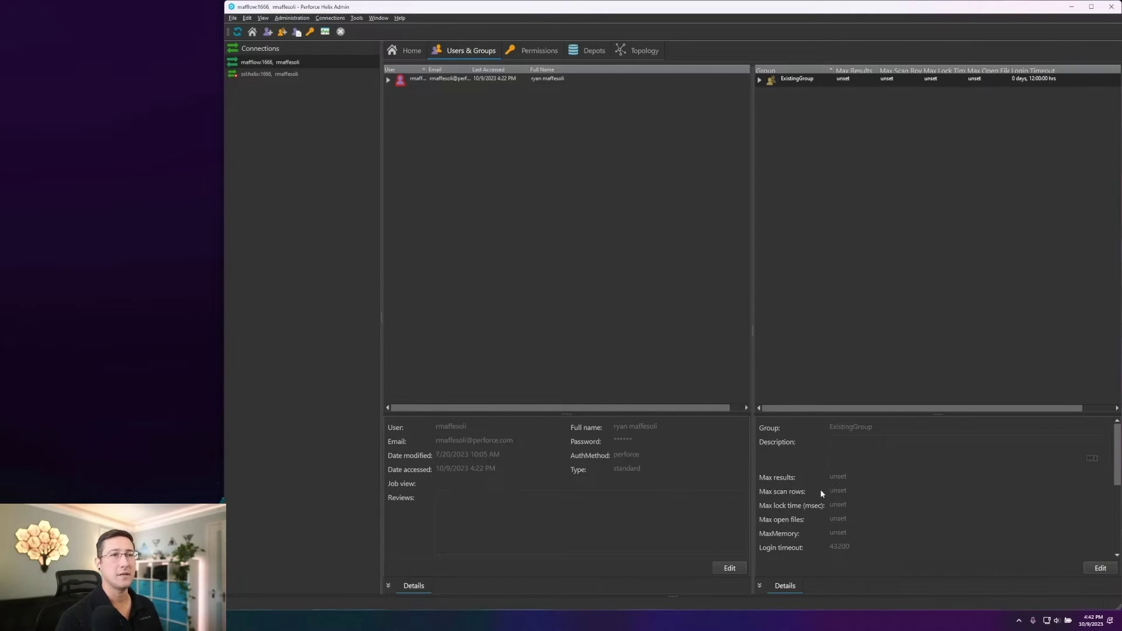
pyautogui.scroll(-5, 841, 512)
pyautogui.scroll(-3, 841, 512)
pyautogui.scroll(3, 842, 511)
pyautogui.scroll(5, 842, 511)
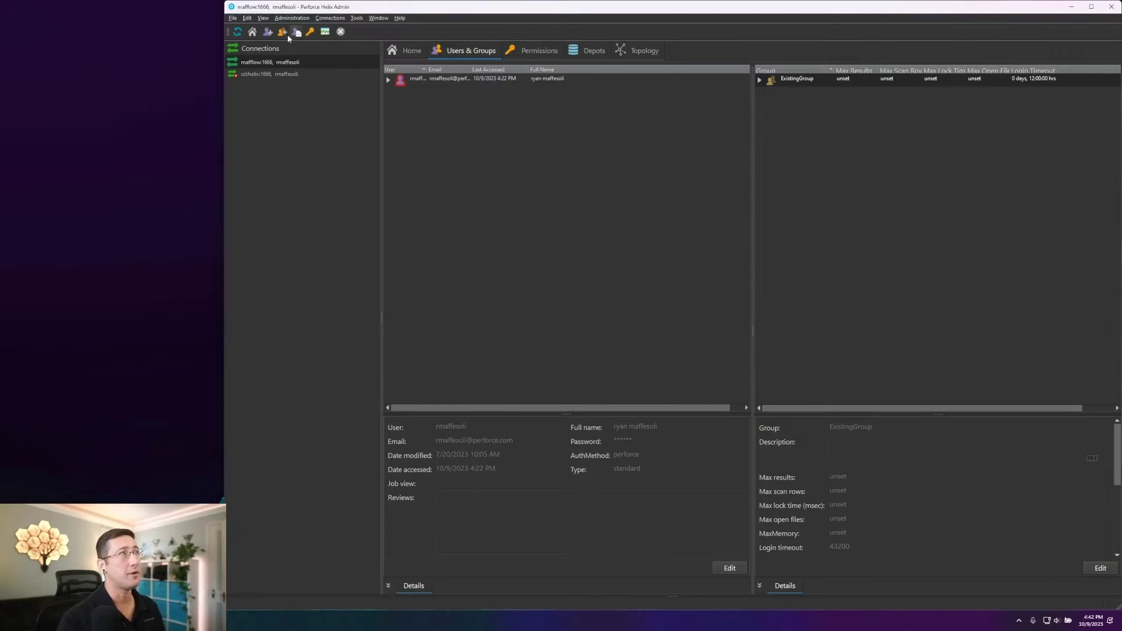
pyautogui.click(233, 19)
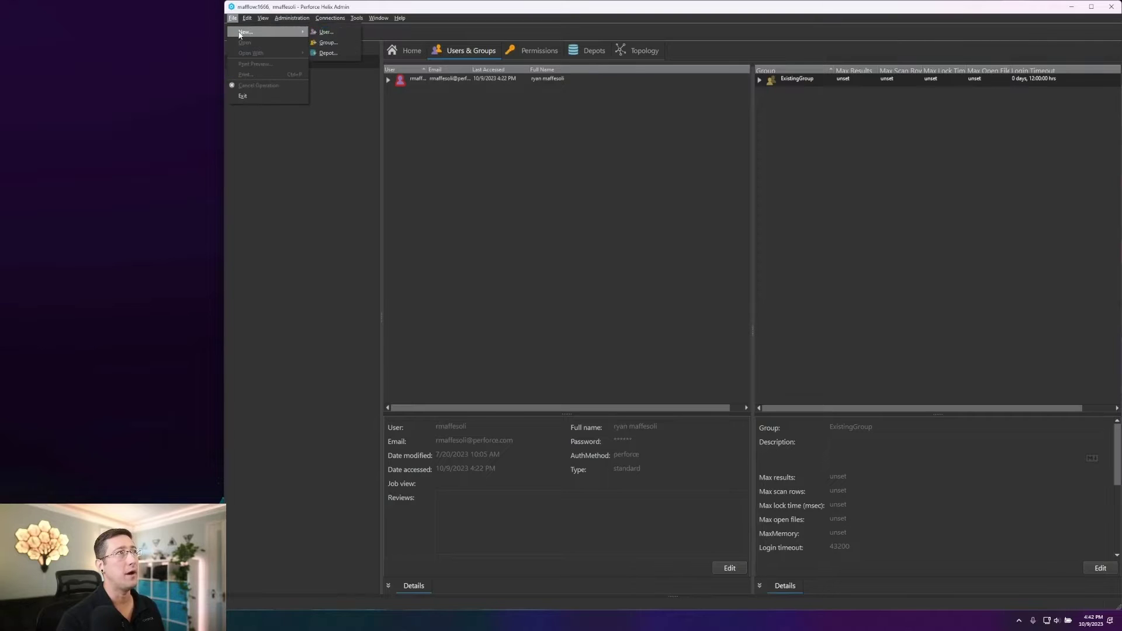
pyautogui.moveTo(255, 32)
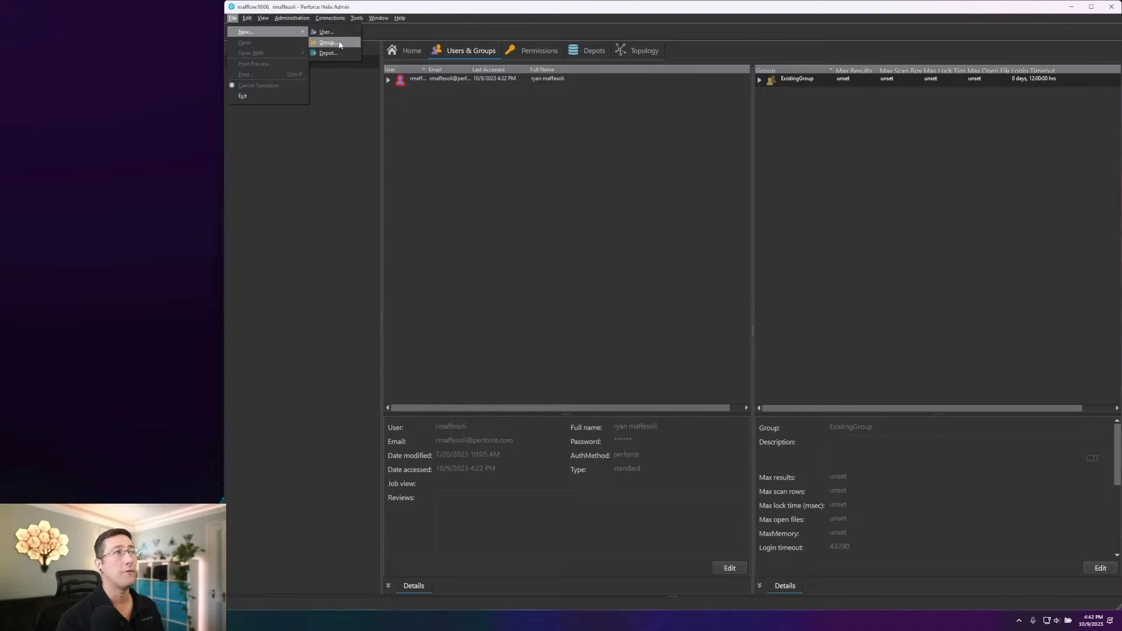
pyautogui.click(544, 149)
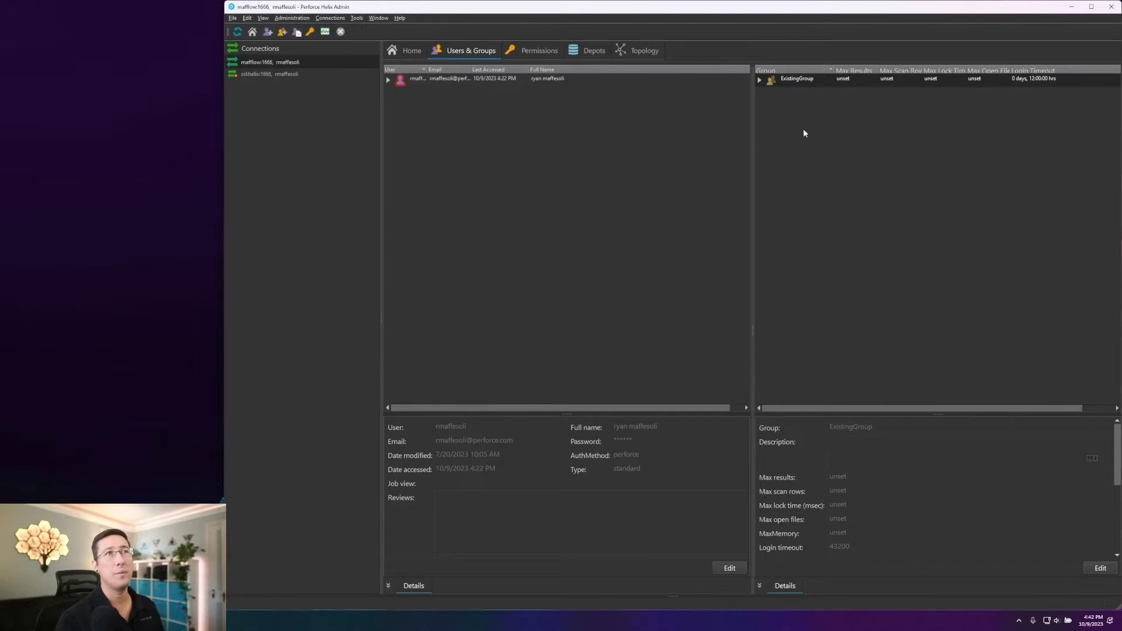
# Start a new user from the existing user's context menu and move the form higher.
pyautogui.rightClick(632, 79)
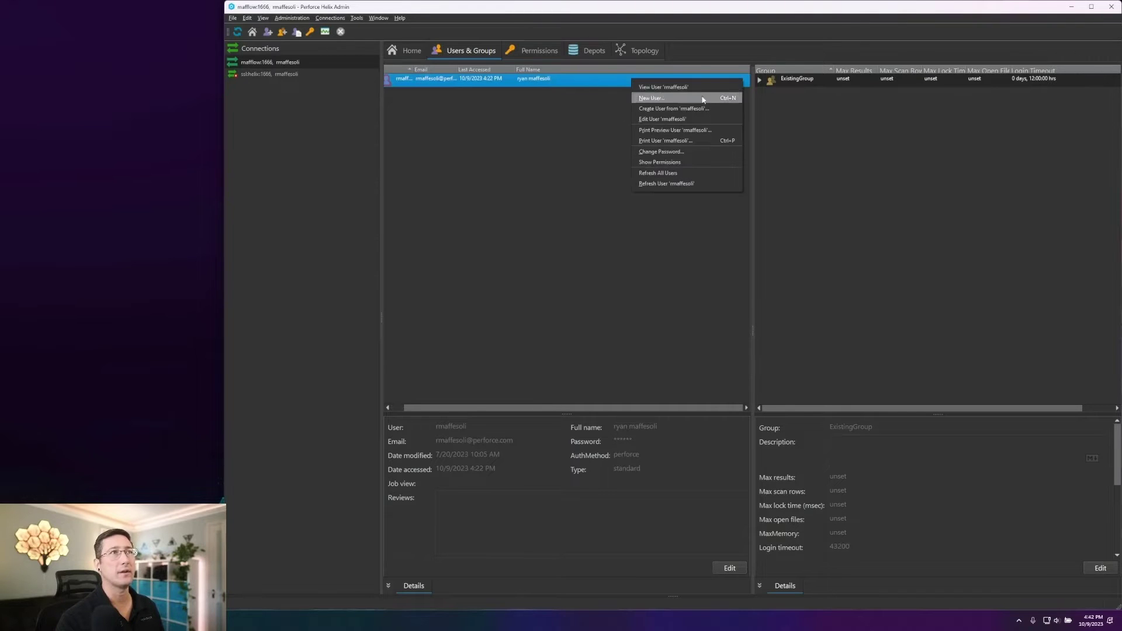
pyautogui.click(859, 119)
pyautogui.rightClick(858, 118)
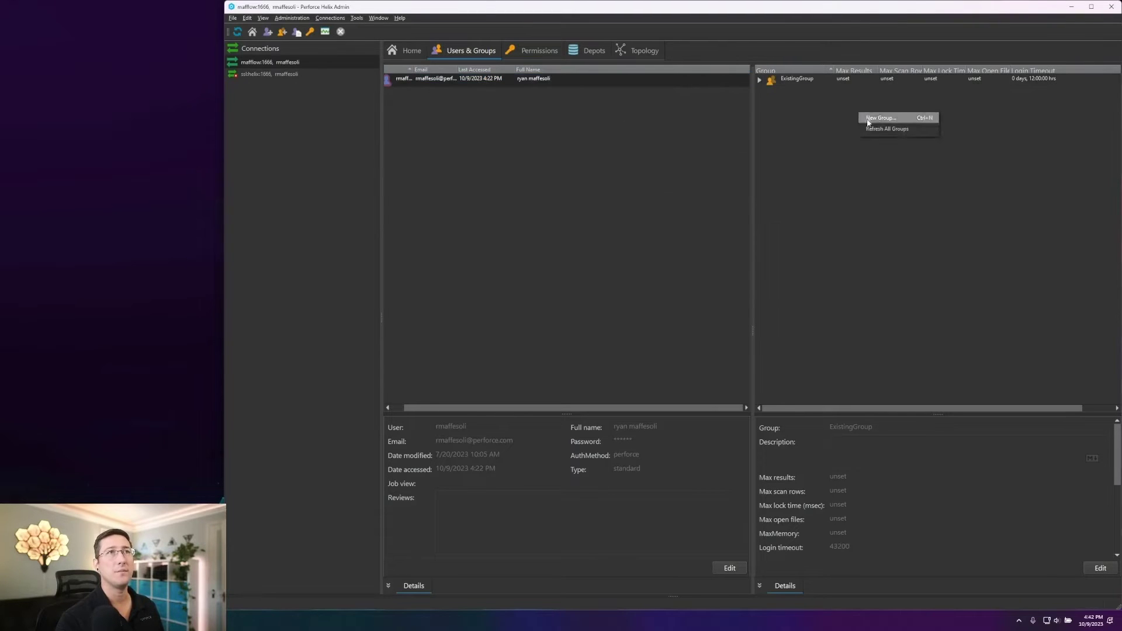
pyautogui.click(560, 125)
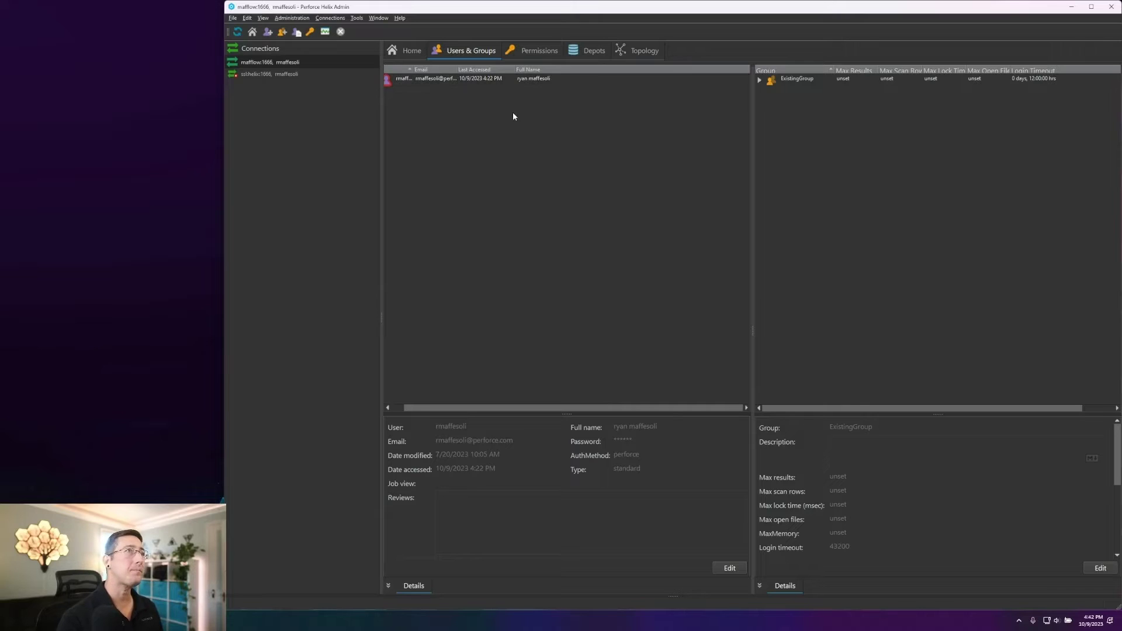
pyautogui.rightClick(561, 85)
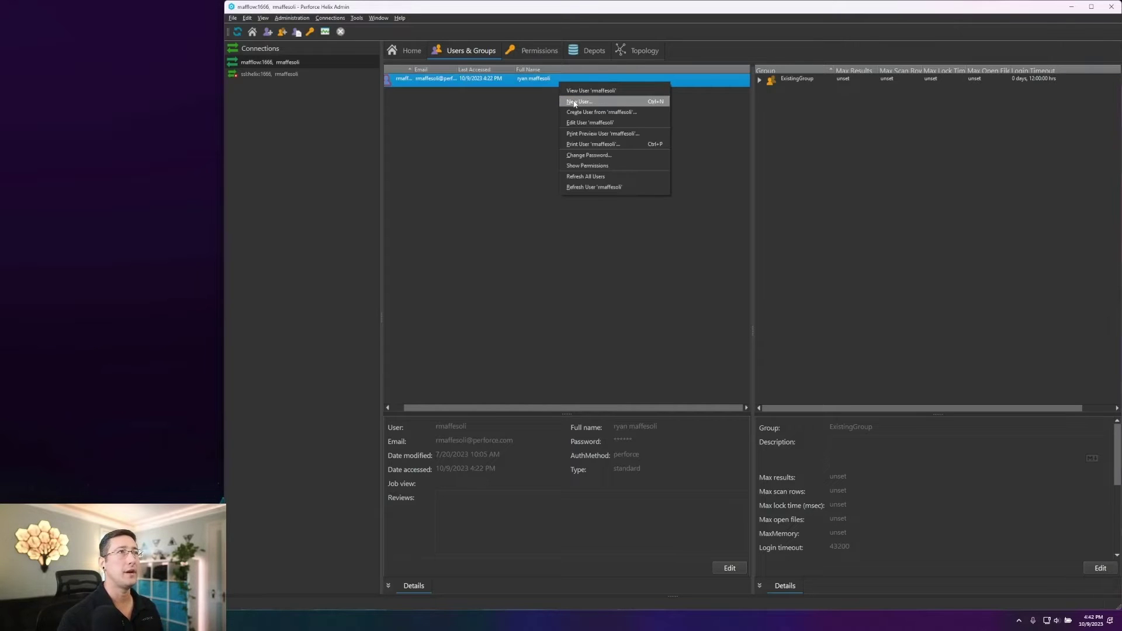
pyautogui.click(574, 102)
pyautogui.moveTo(585, 134); pyautogui.dragTo(585, 96)
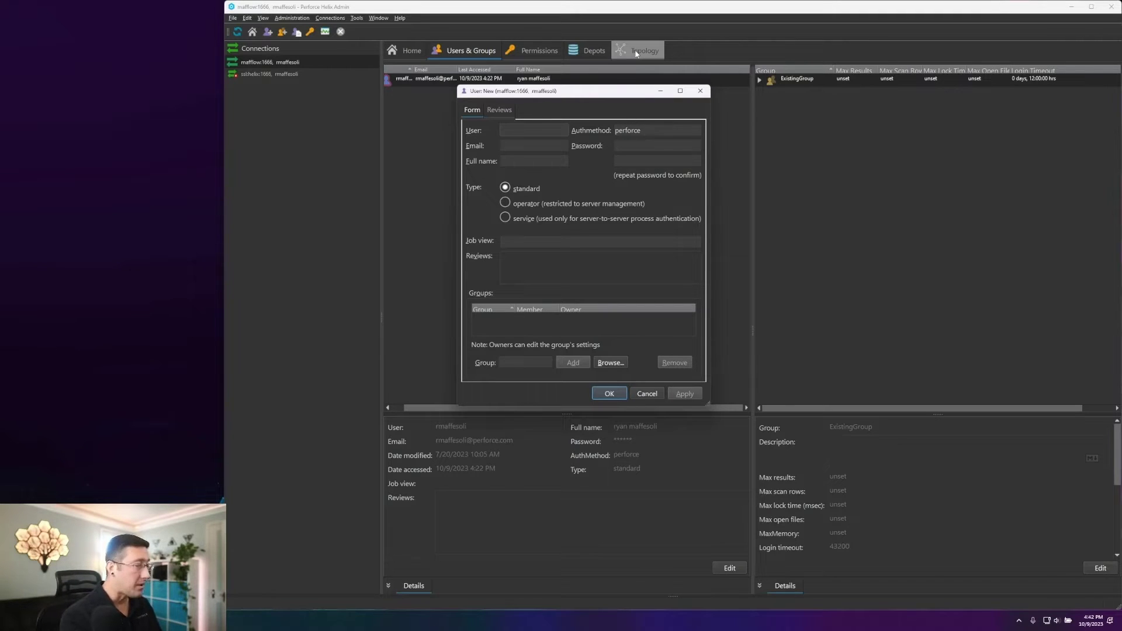
pyautogui.write('testuser')
pyautogui.press('Tab')
pyautogui.write('tes')
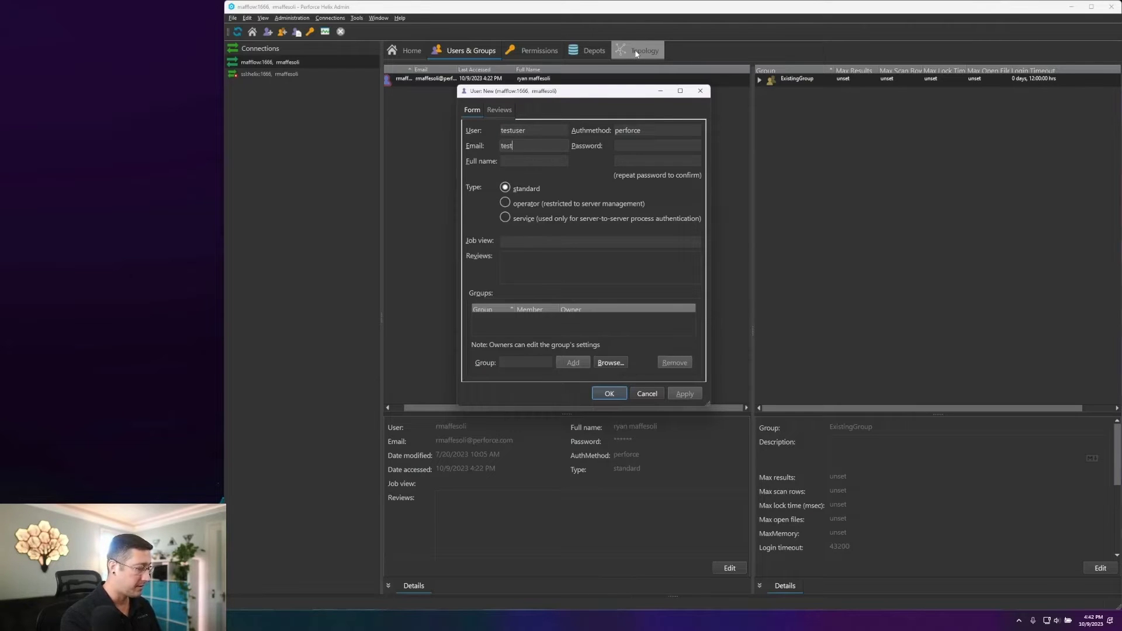
pyautogui.write('t@user.com')
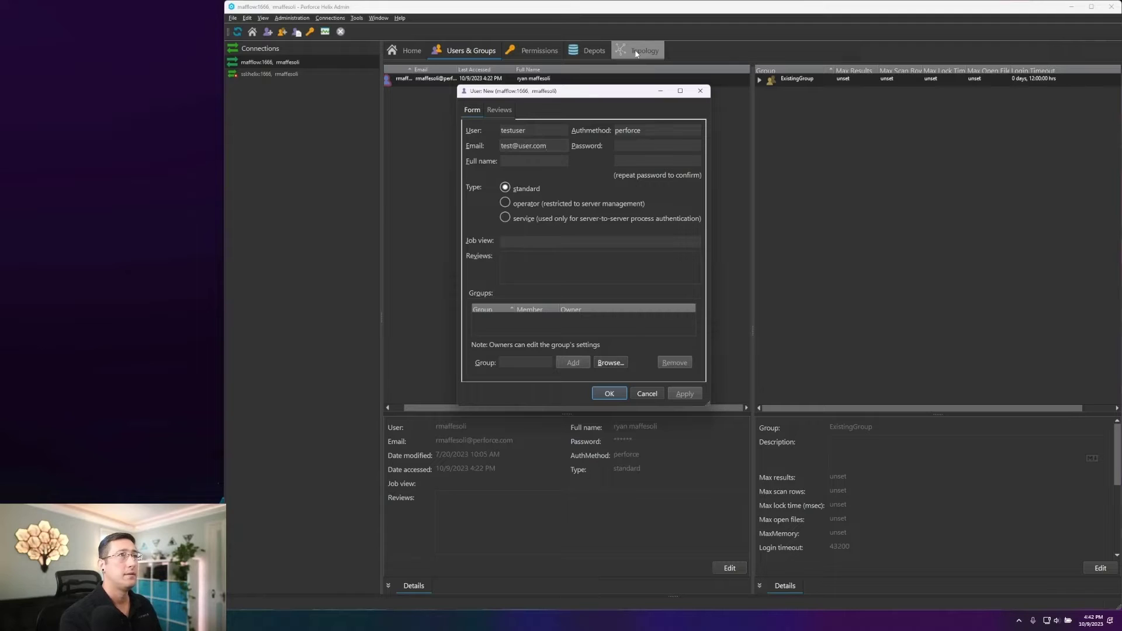
pyautogui.press('Tab')
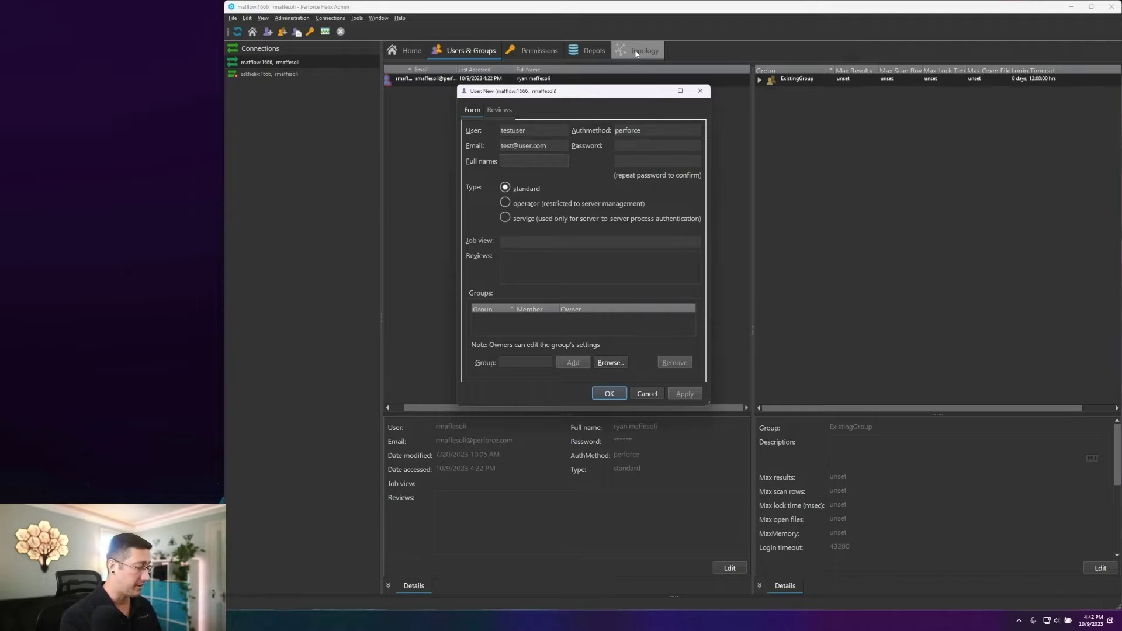
pyautogui.write('Test User')
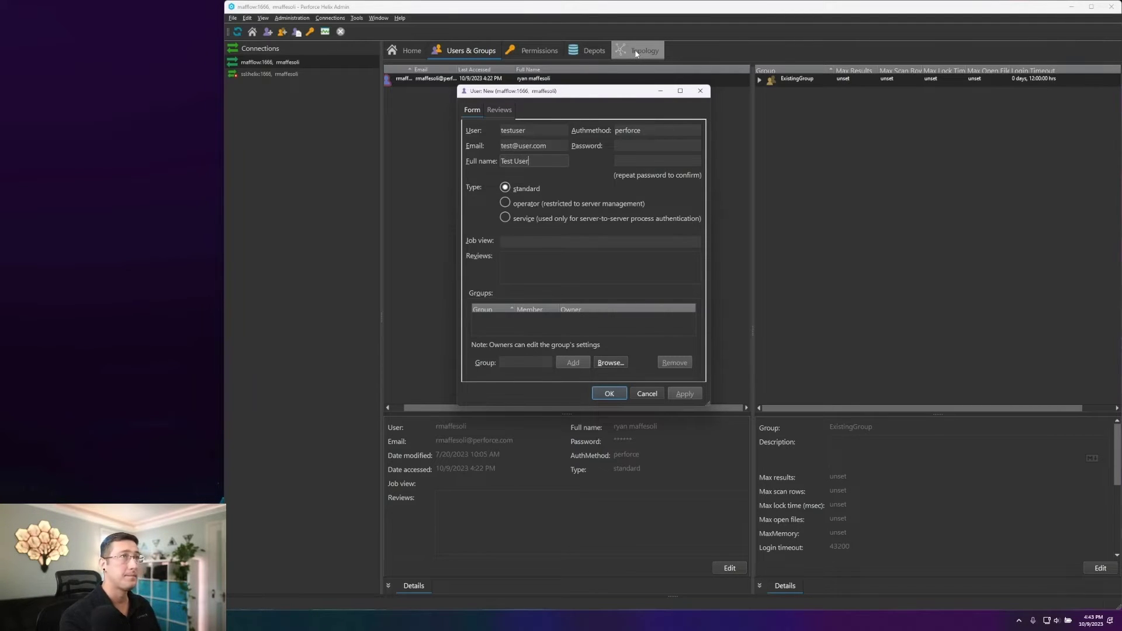
pyautogui.click(653, 130)
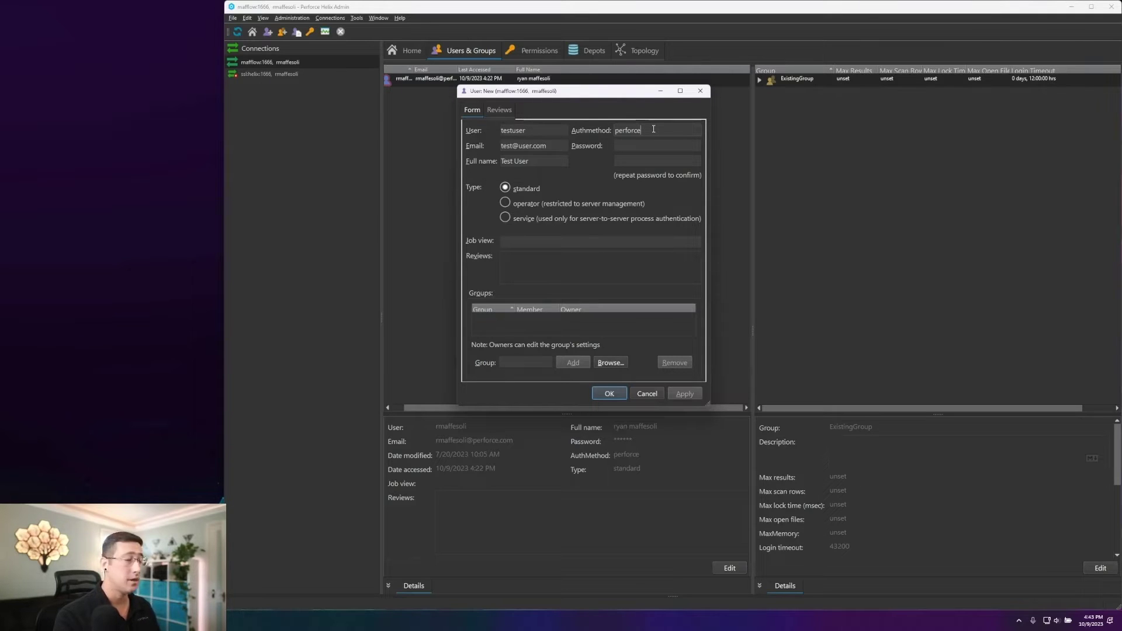
pyautogui.hotkey('ctrl', 'a')
pyautogui.write('ldap')
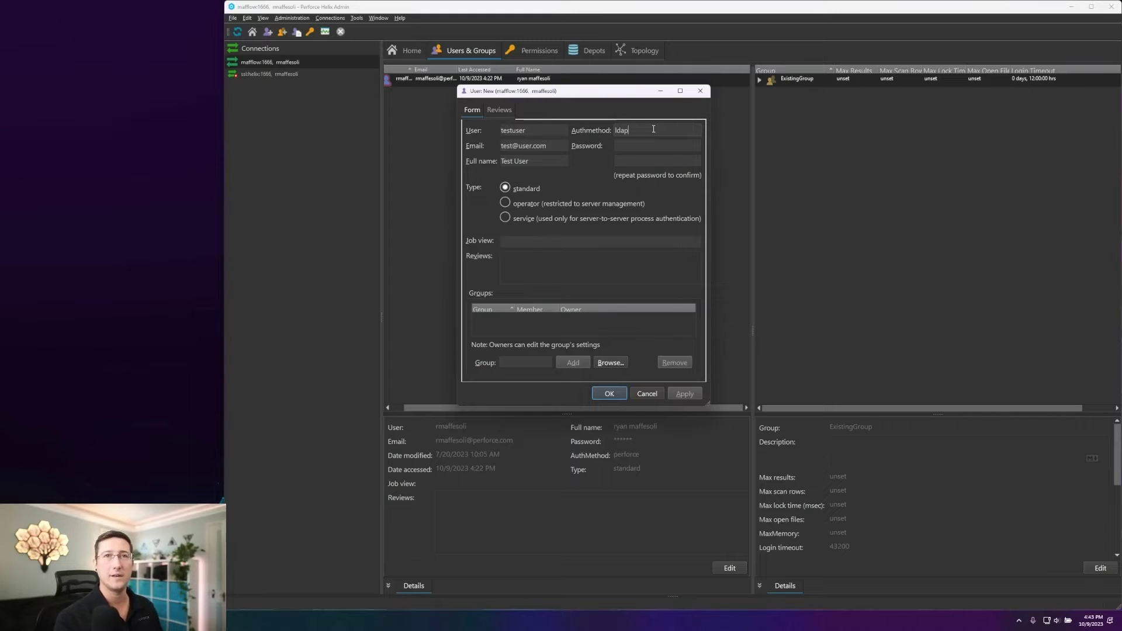
pyautogui.hotkey('ctrl', 'z')
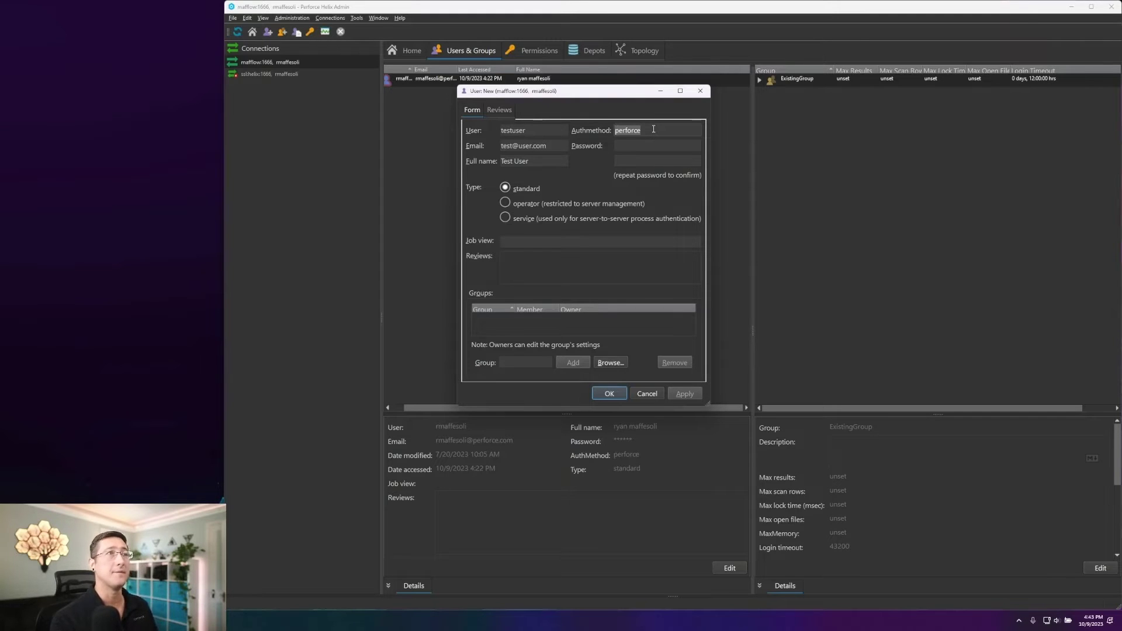
pyautogui.click(655, 146)
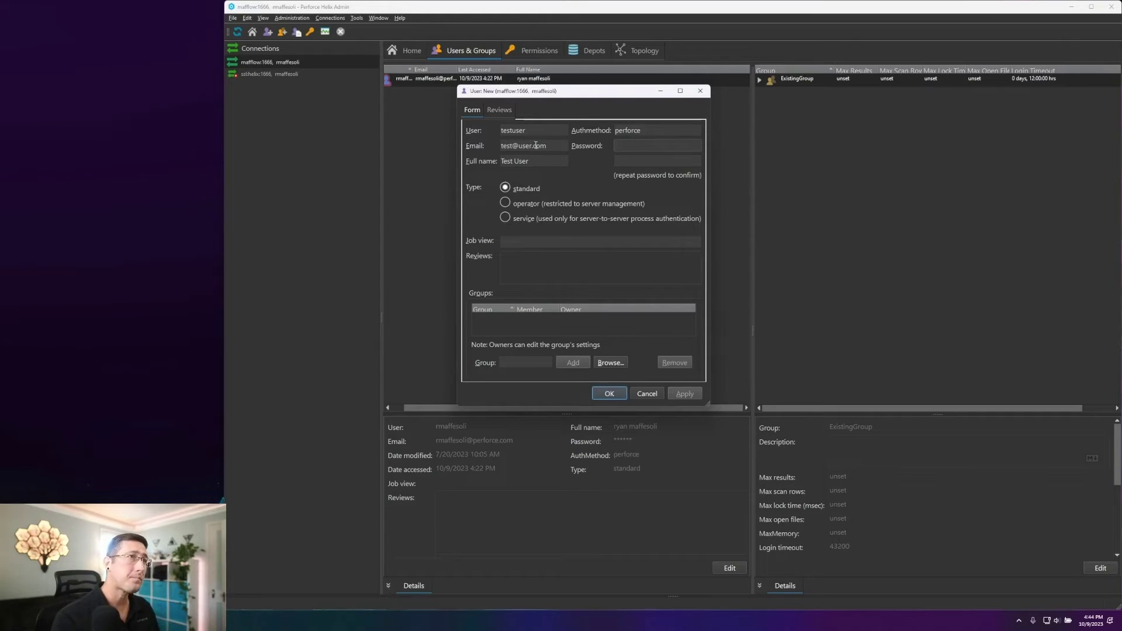
pyautogui.click(529, 205)
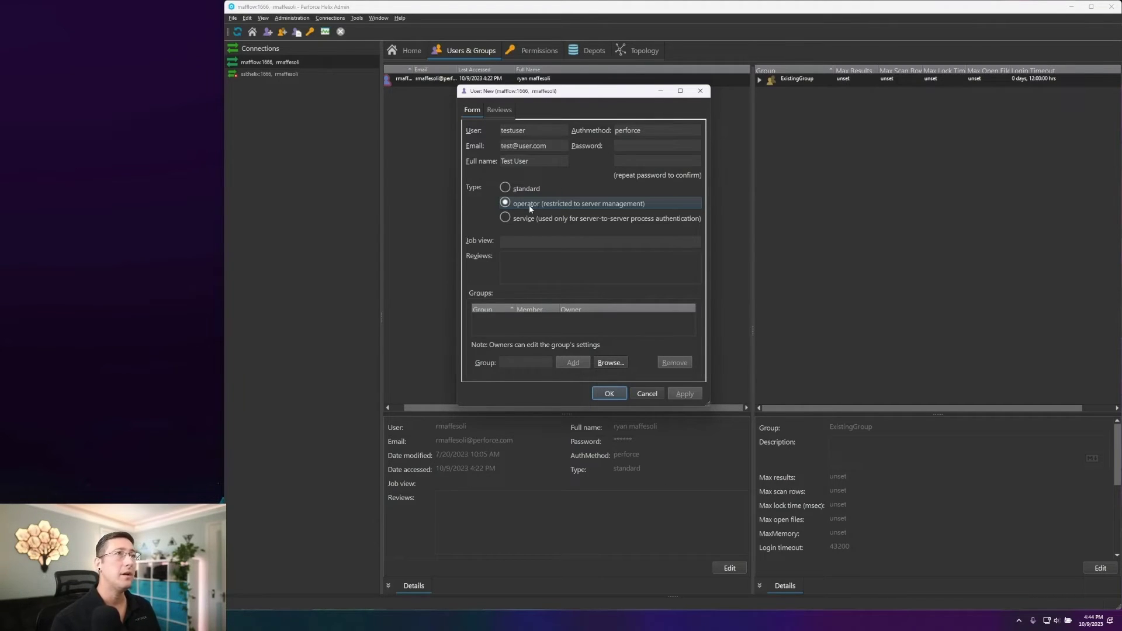
pyautogui.click(514, 218)
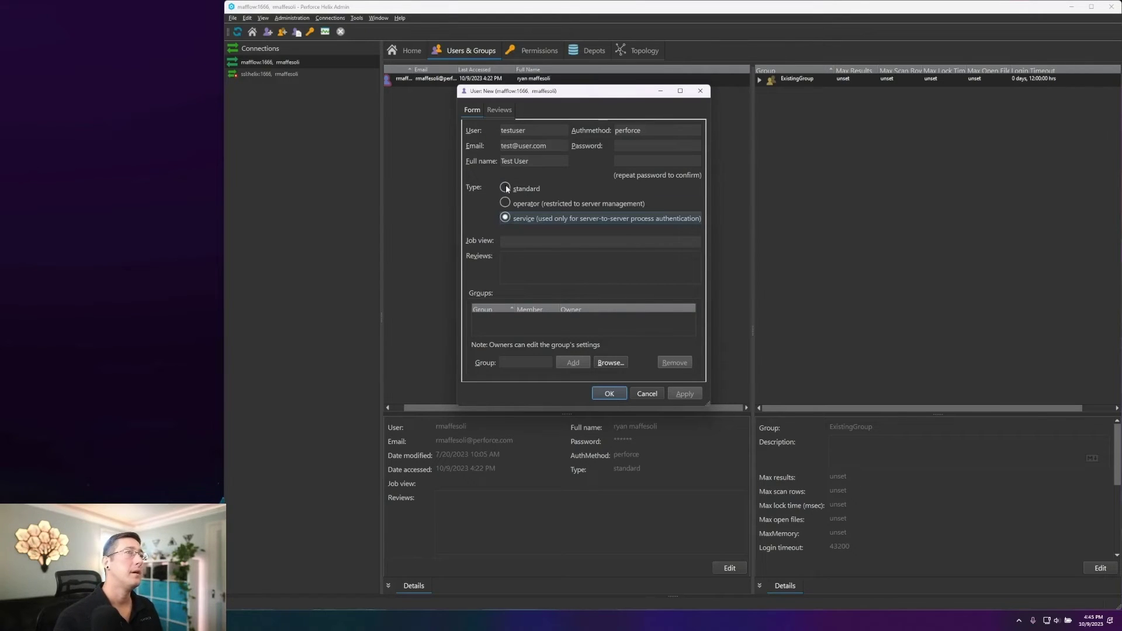
pyautogui.click(506, 188)
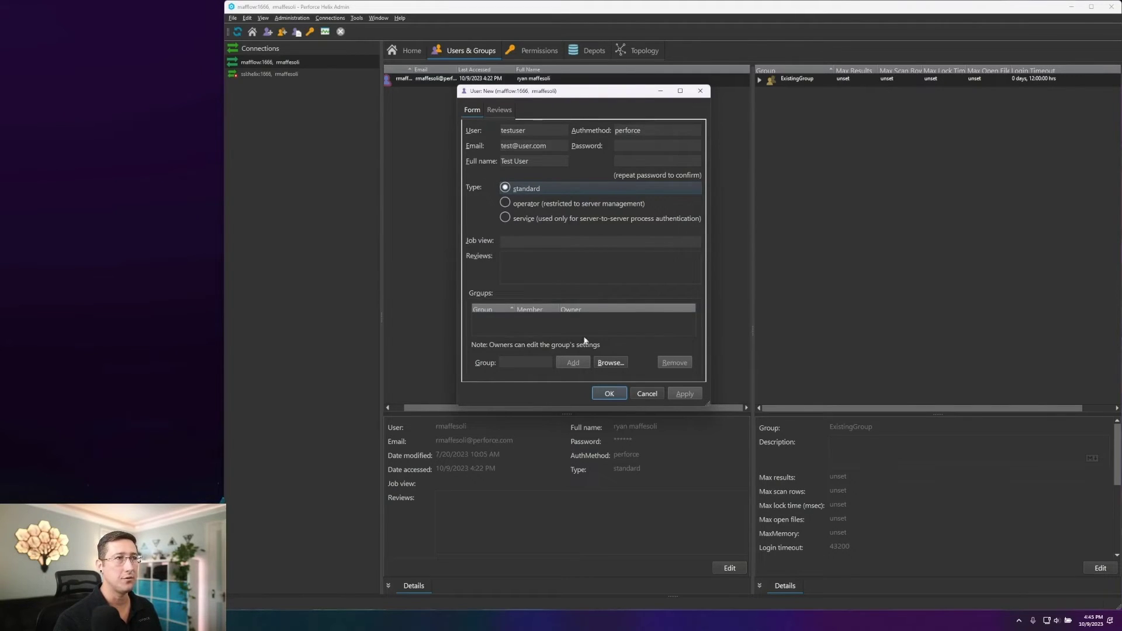
# Add testuser to ExistingGroup as both a member and an owner.
pyautogui.click(605, 363)
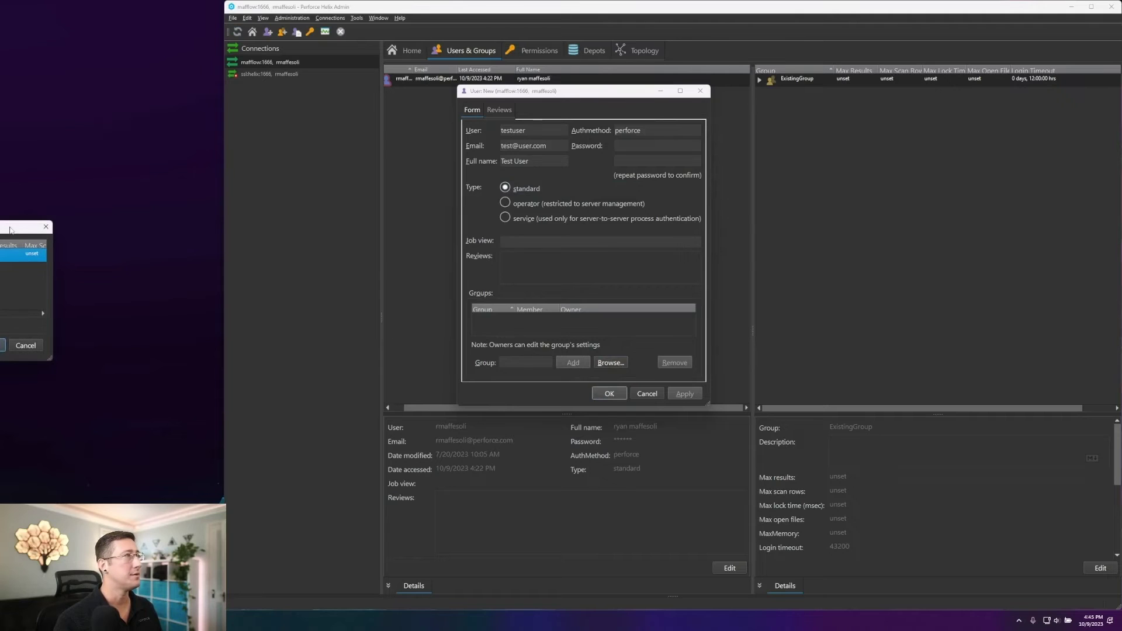
pyautogui.moveTo(9, 230); pyautogui.dragTo(688, 215)
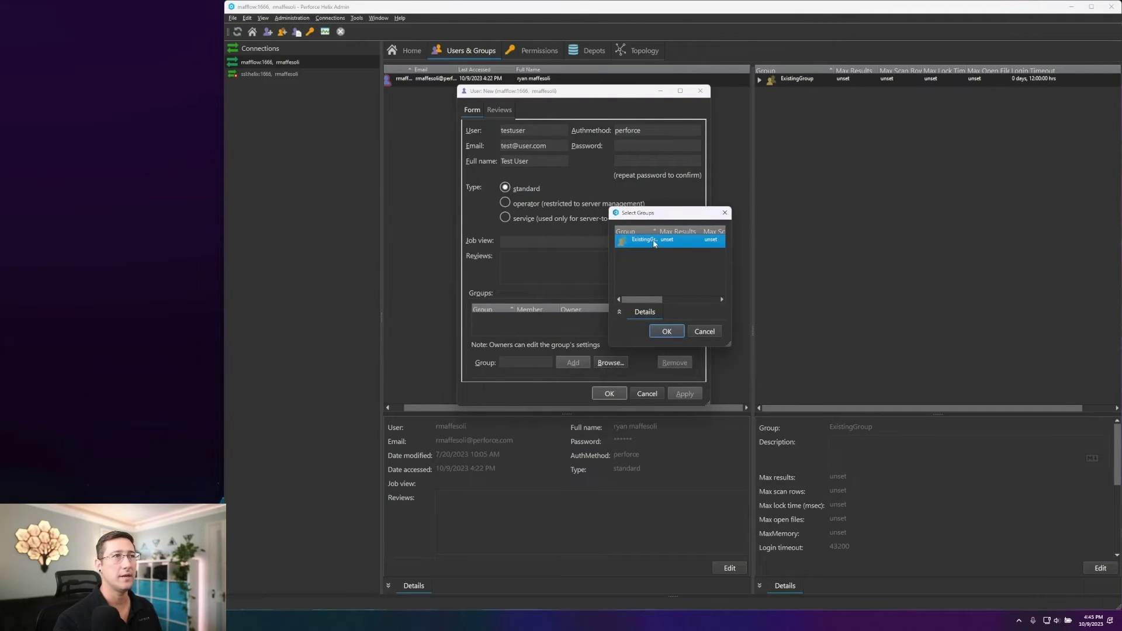
pyautogui.click(667, 332)
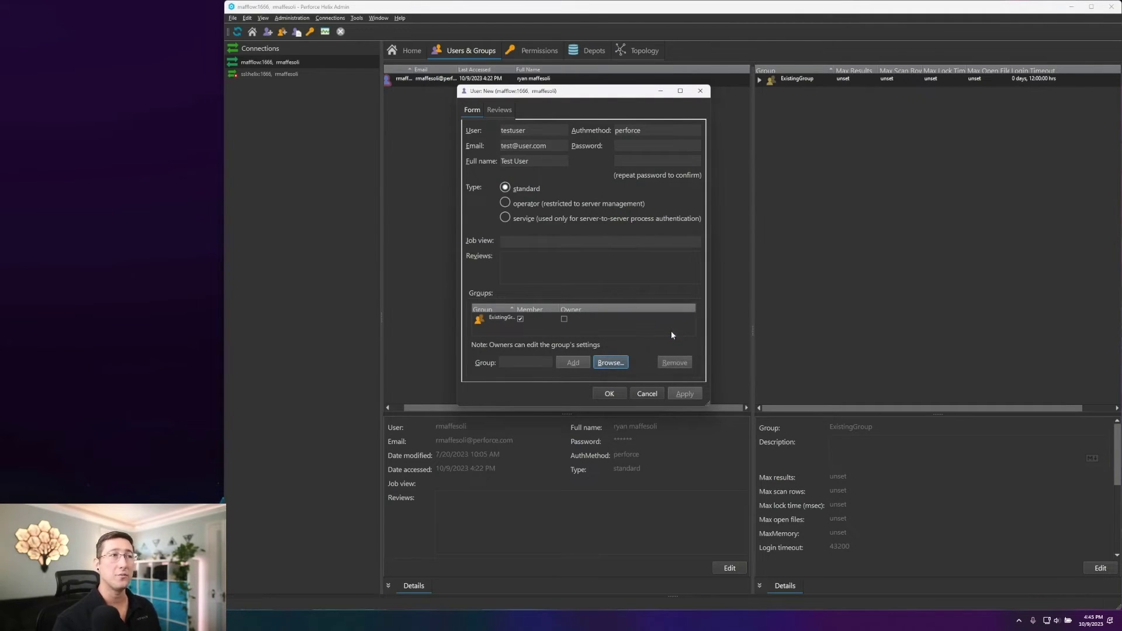
pyautogui.click(564, 319)
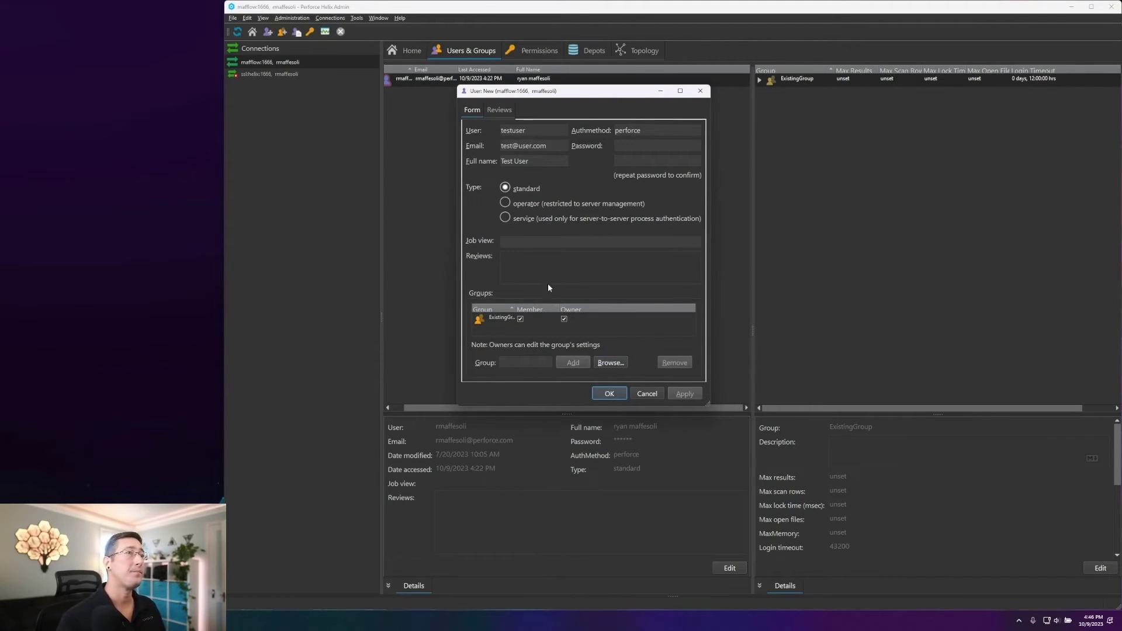
# Look over the Reviews tab's depot tree, then return to the user form.
pyautogui.click(500, 256)
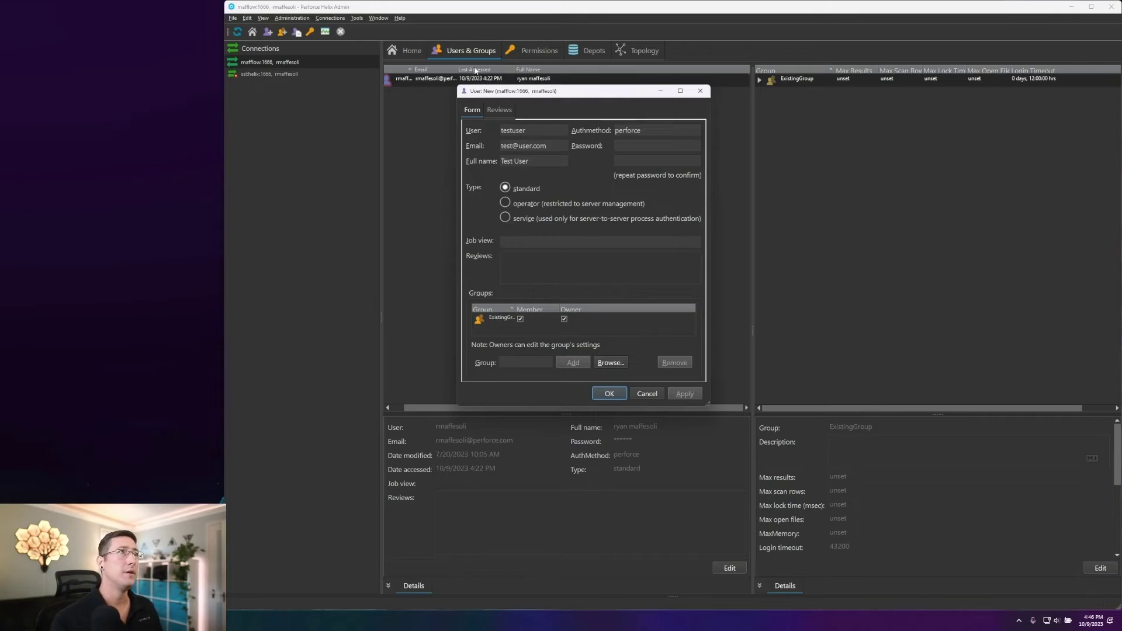
pyautogui.click(499, 110)
pyautogui.click(473, 110)
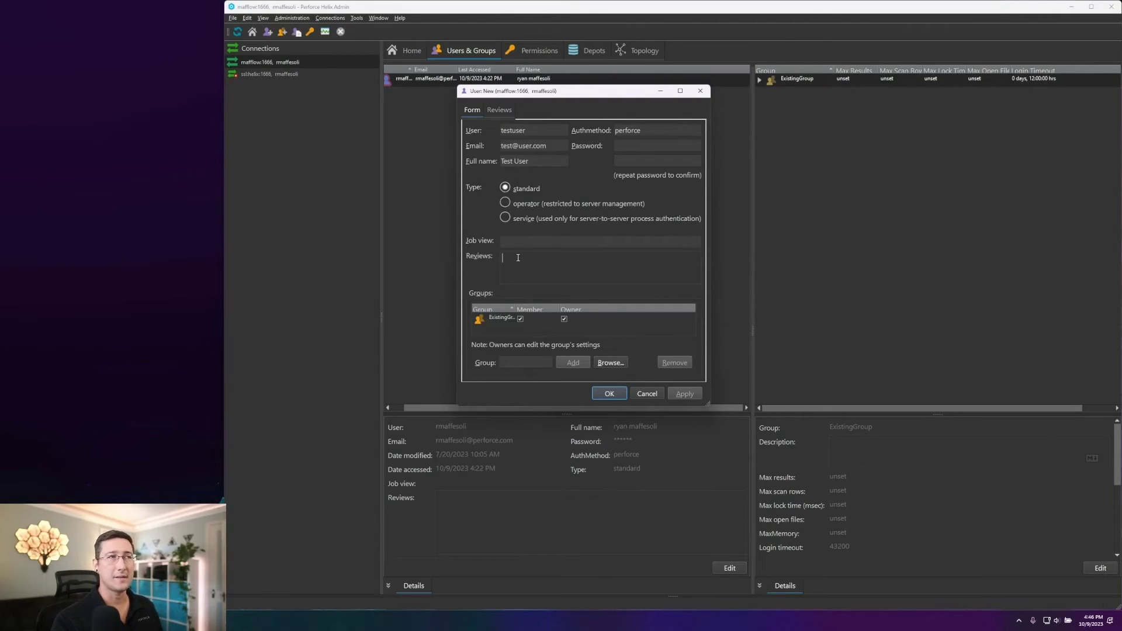
# Include the demo_project_depot tree as testuser's review path.
pyautogui.click(499, 110)
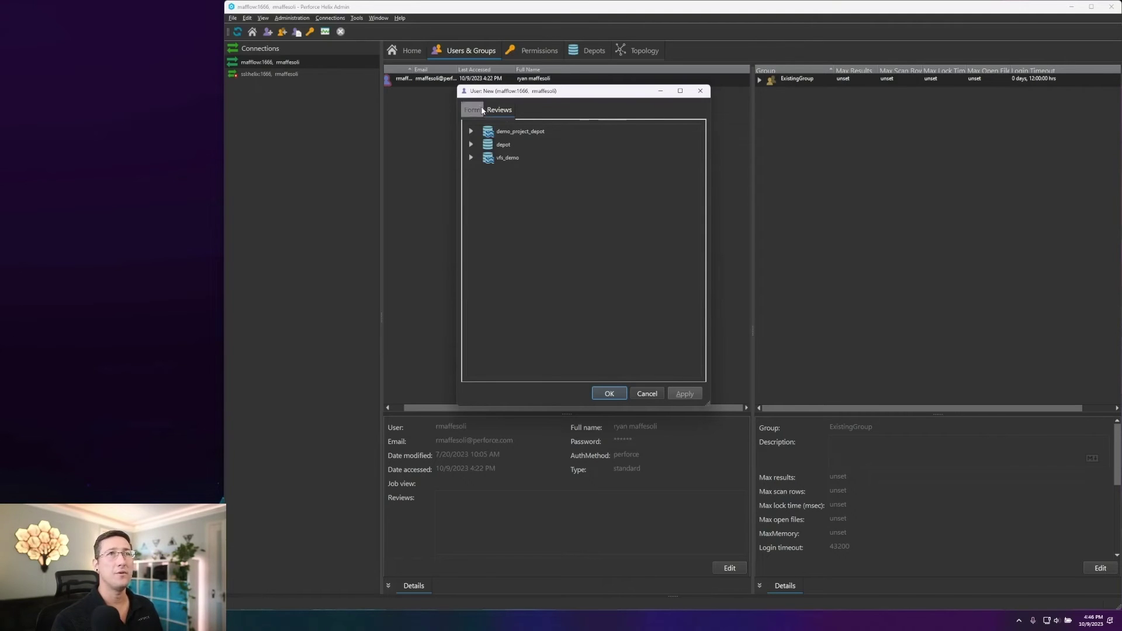
pyautogui.click(517, 132)
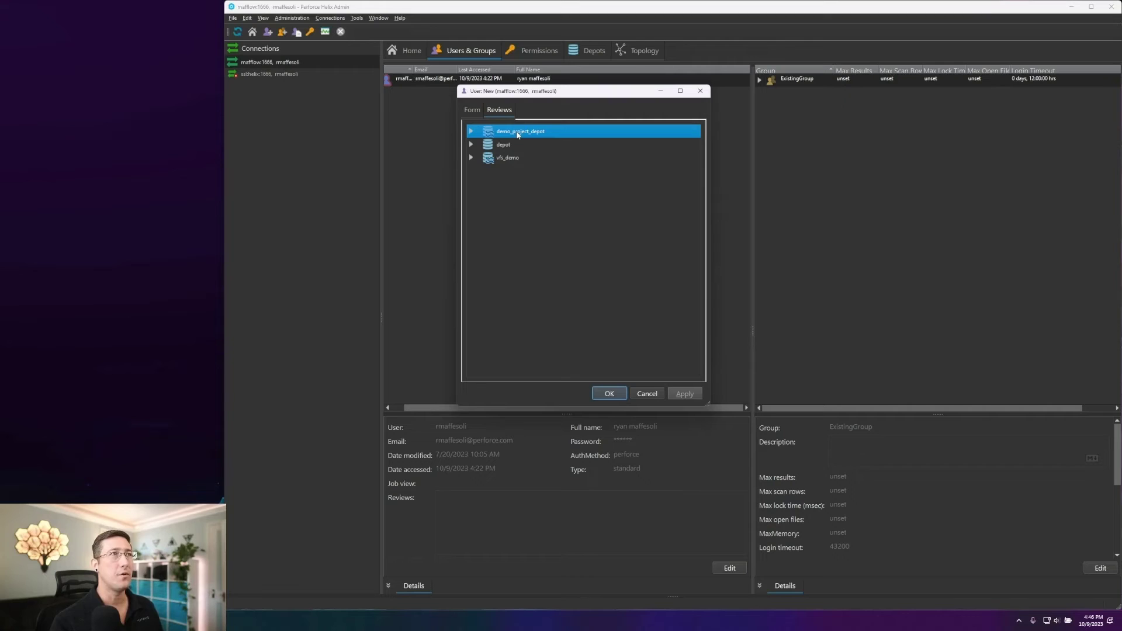
pyautogui.rightClick(517, 134)
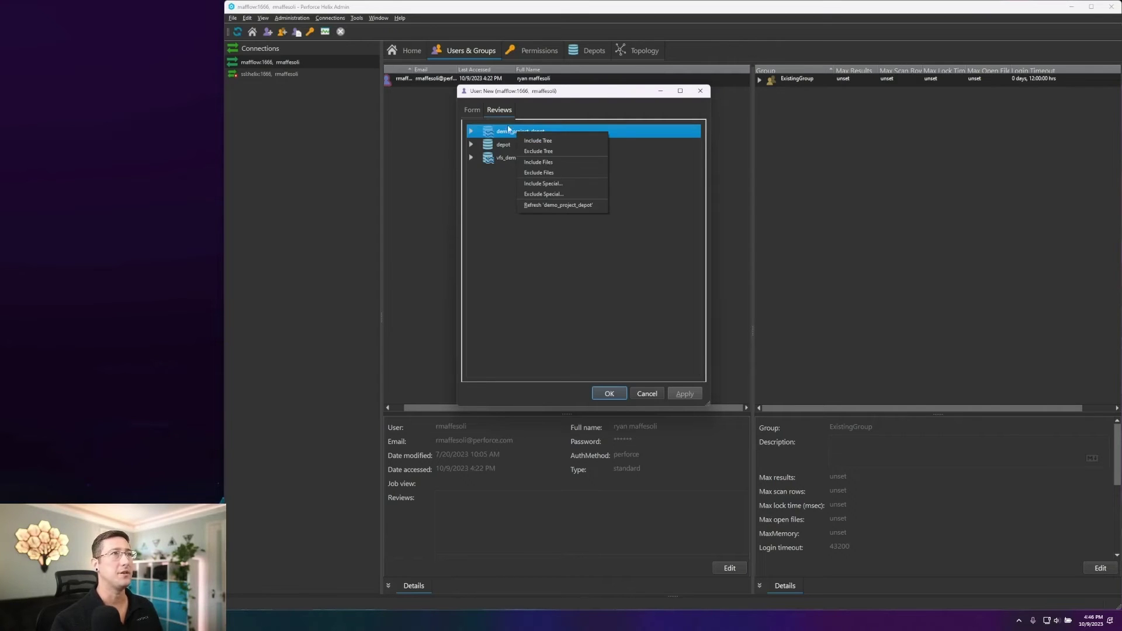
pyautogui.press('Escape')
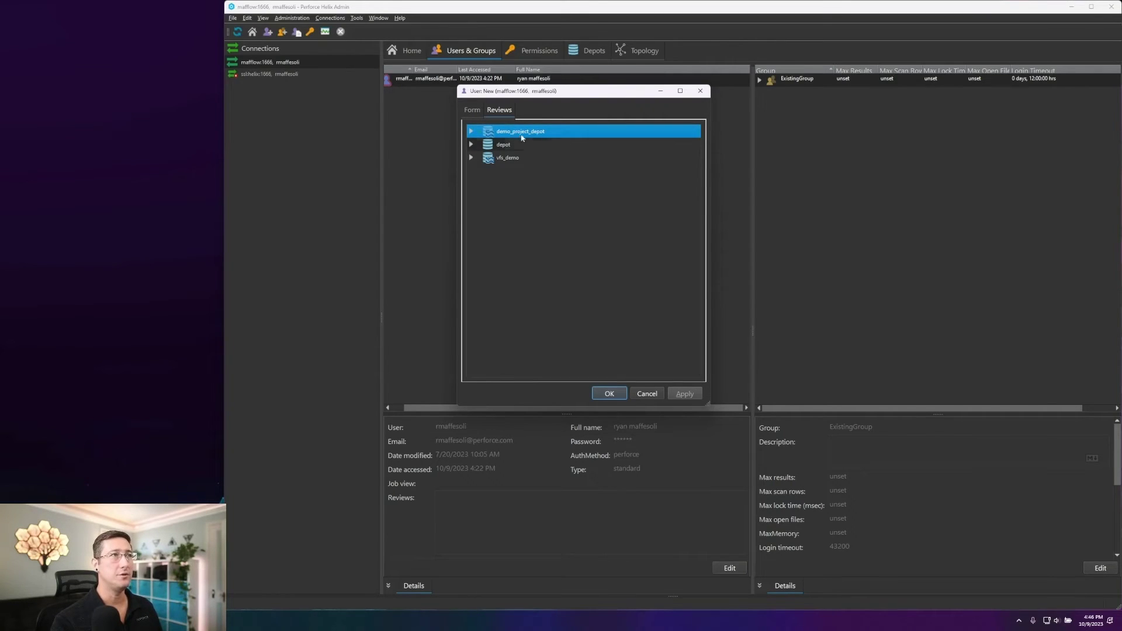
# Check the //demo_project_depot/... review path on the form and save testuser.
pyautogui.click(473, 110)
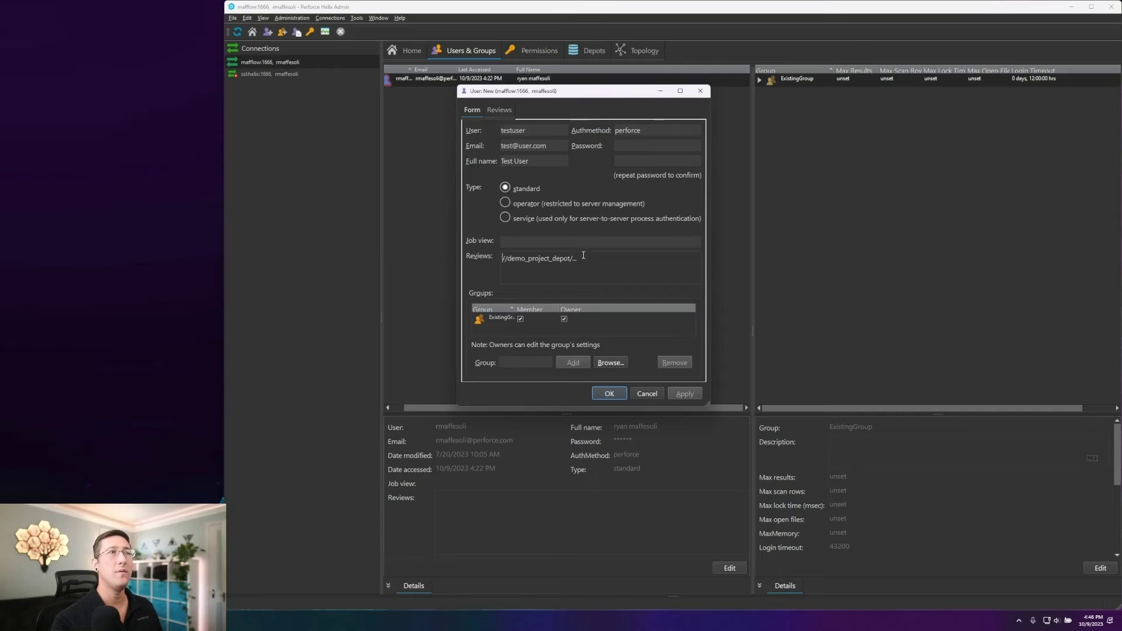
pyautogui.moveTo(576, 258); pyautogui.dragTo(484, 252)
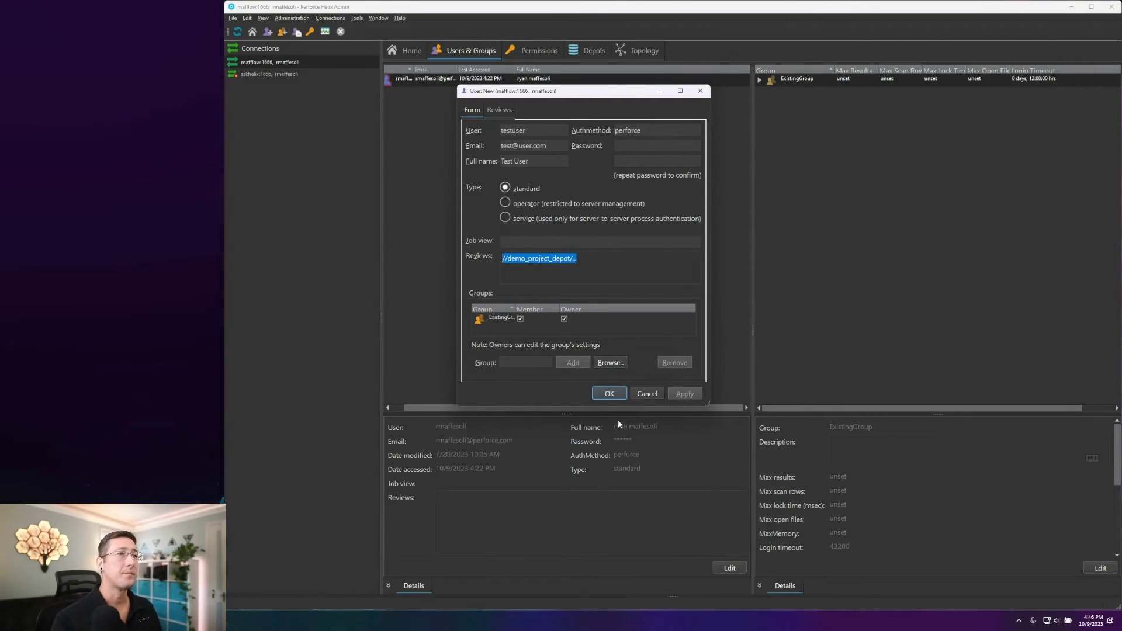
pyautogui.click(606, 394)
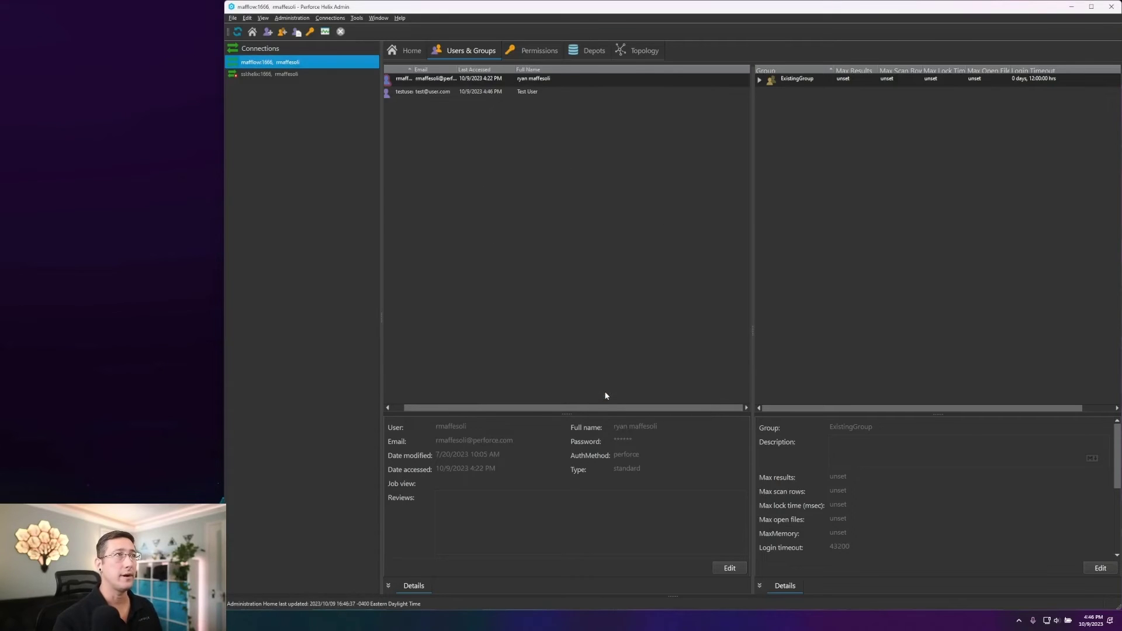
# Select testuser to show its standard type and //demo_project_depot/... review path.
pyautogui.click(417, 95)
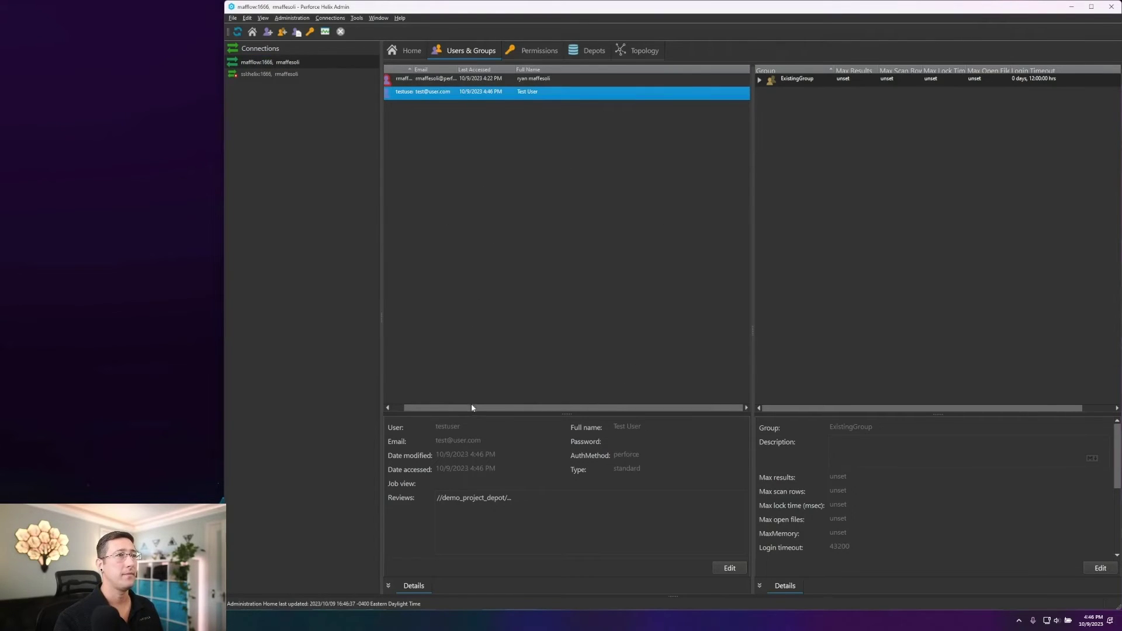
pyautogui.moveTo(471, 407); pyautogui.dragTo(419, 386)
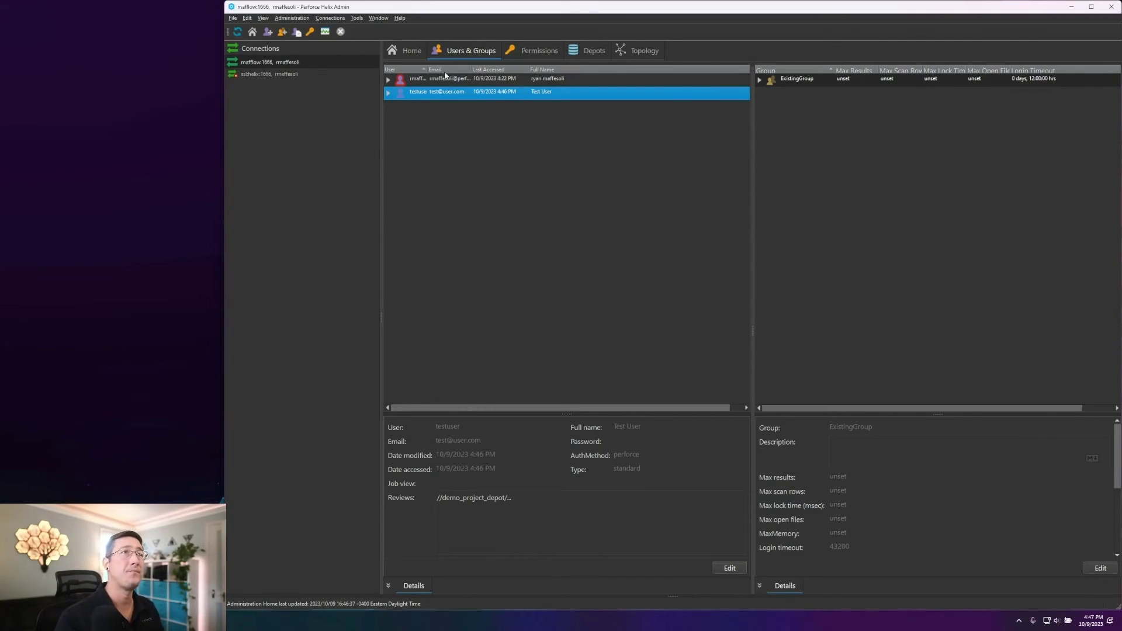
# Start a new group SuperUsers with description 'SUper users' and bring up its user picker.
pyautogui.rightClick(828, 104)
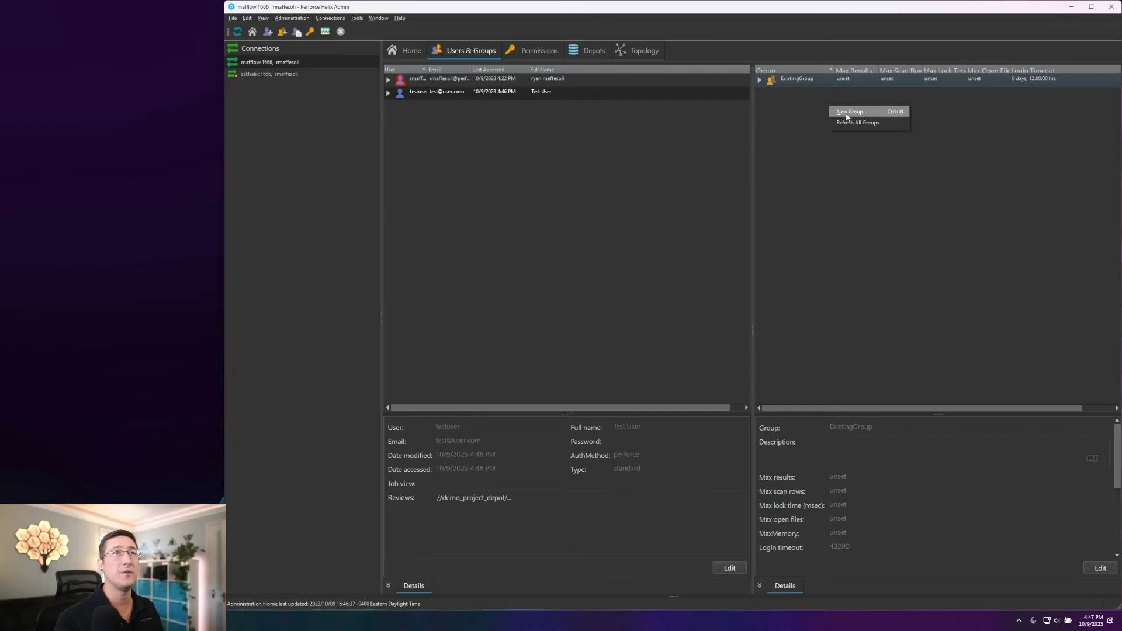
pyautogui.click(846, 112)
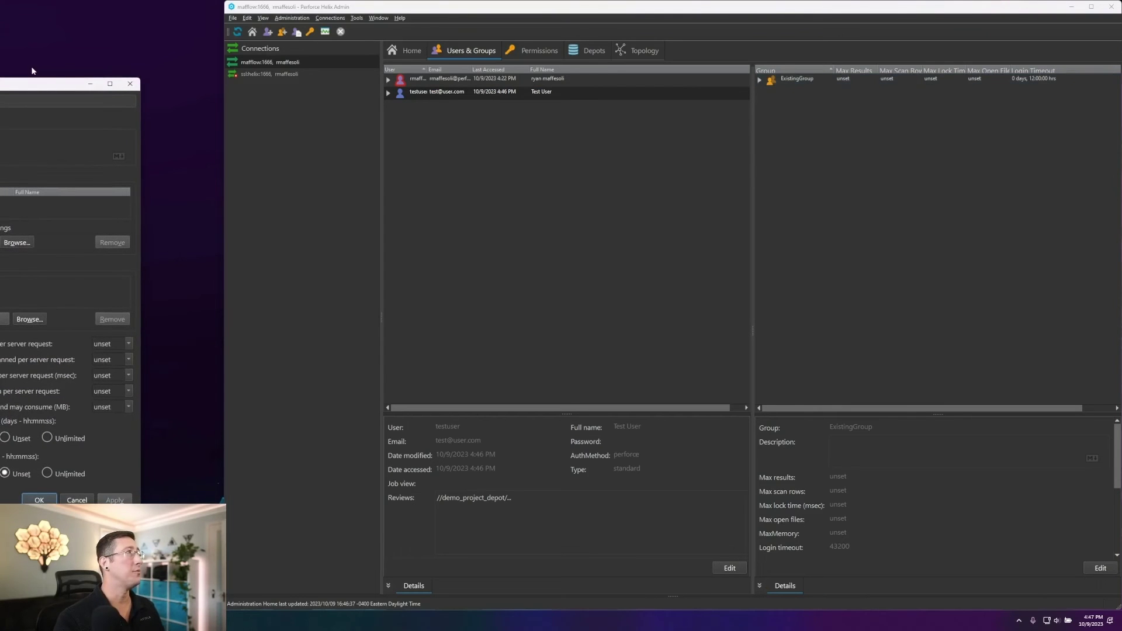
pyautogui.moveTo(28, 86); pyautogui.dragTo(812, 131)
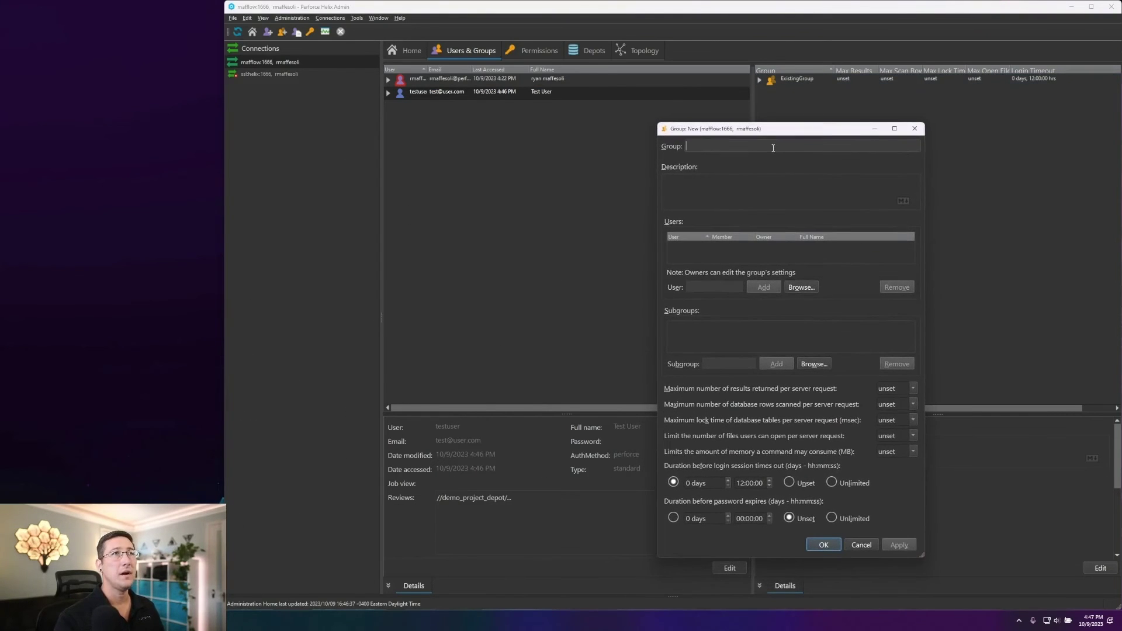
pyautogui.write('SuperUser')
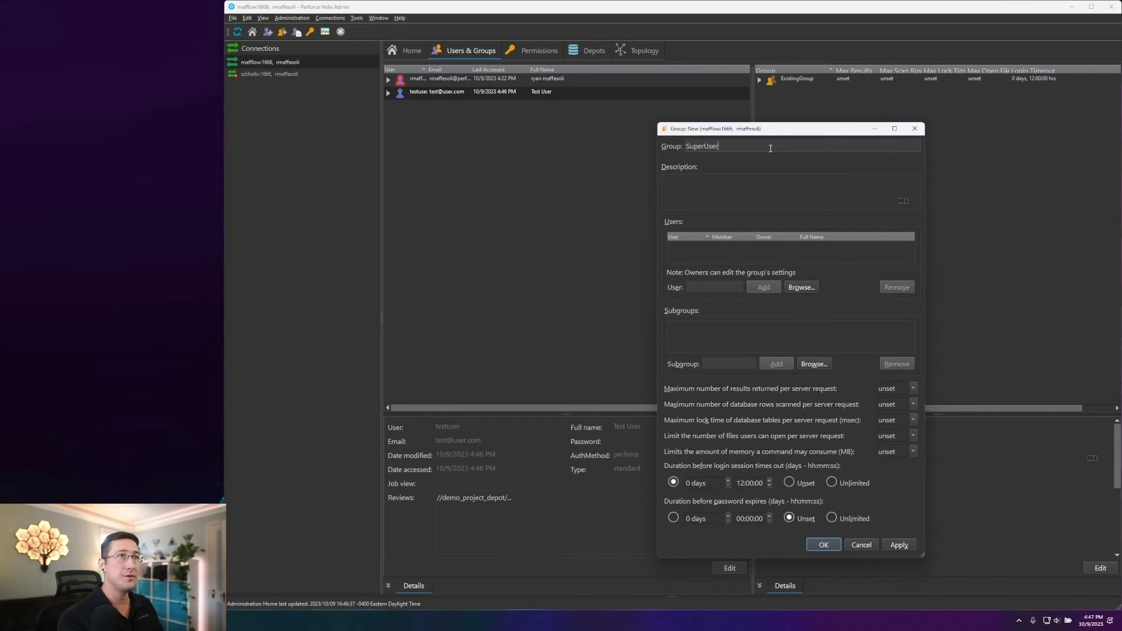
pyautogui.write('s')
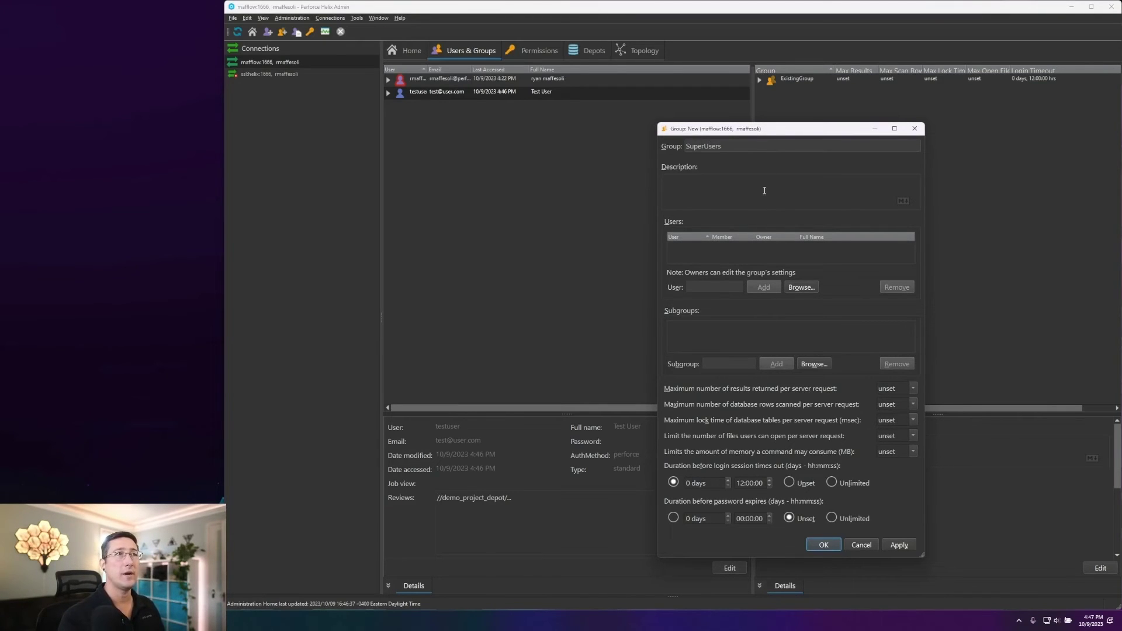
pyautogui.click(763, 190)
pyautogui.write('SUper')
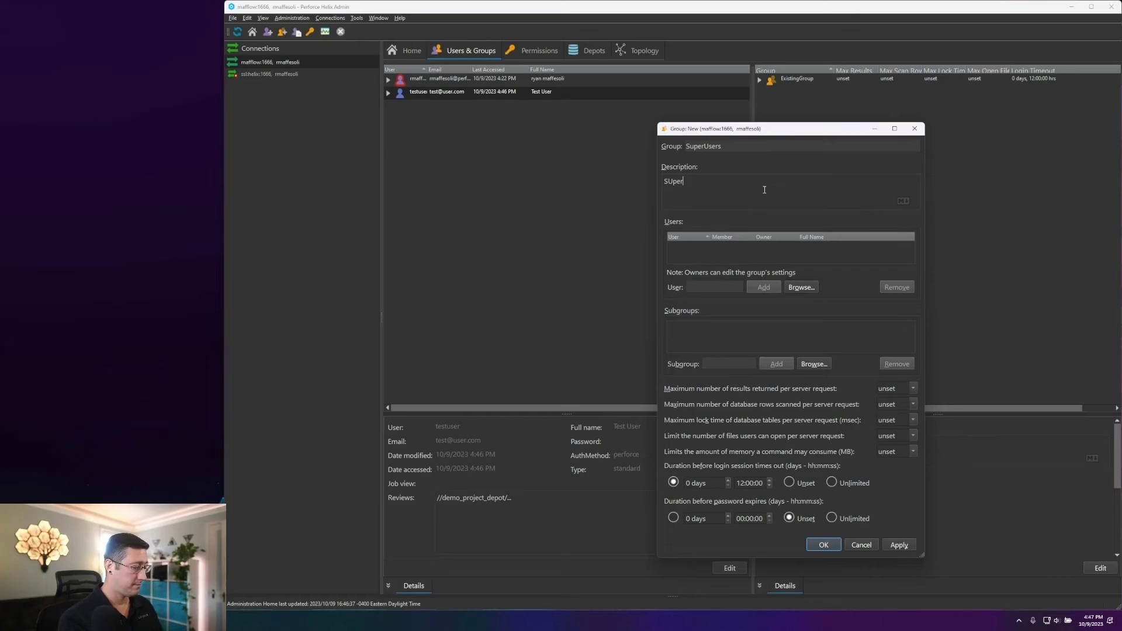
pyautogui.write(' users')
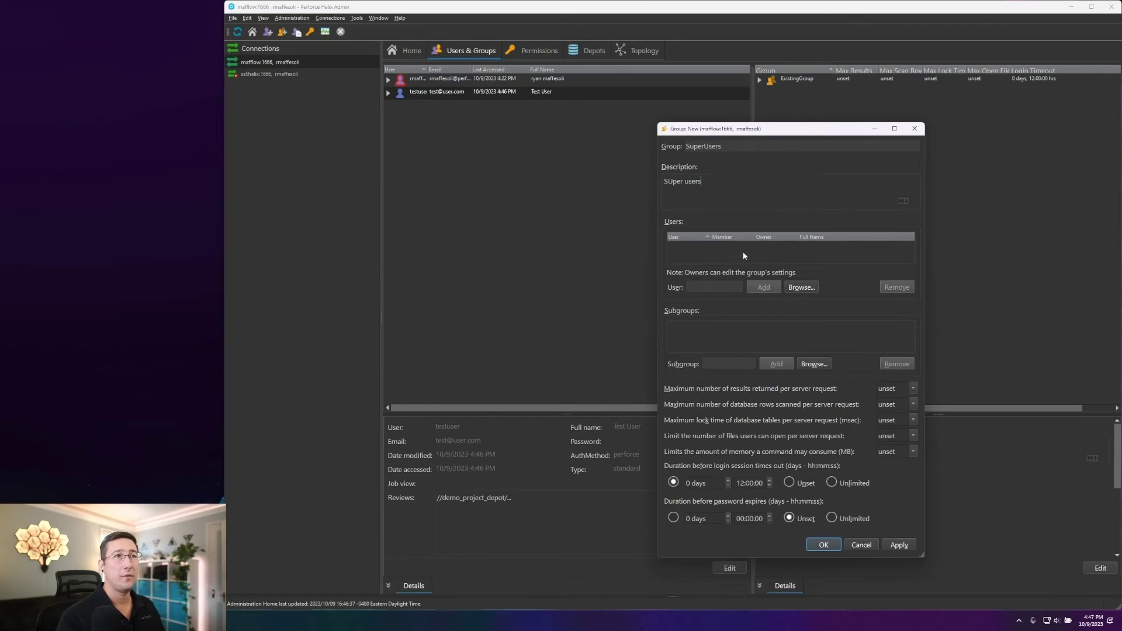
pyautogui.click(798, 286)
# Add testuser and the other existing user as SuperUsers members.
pyautogui.click(645, 252)
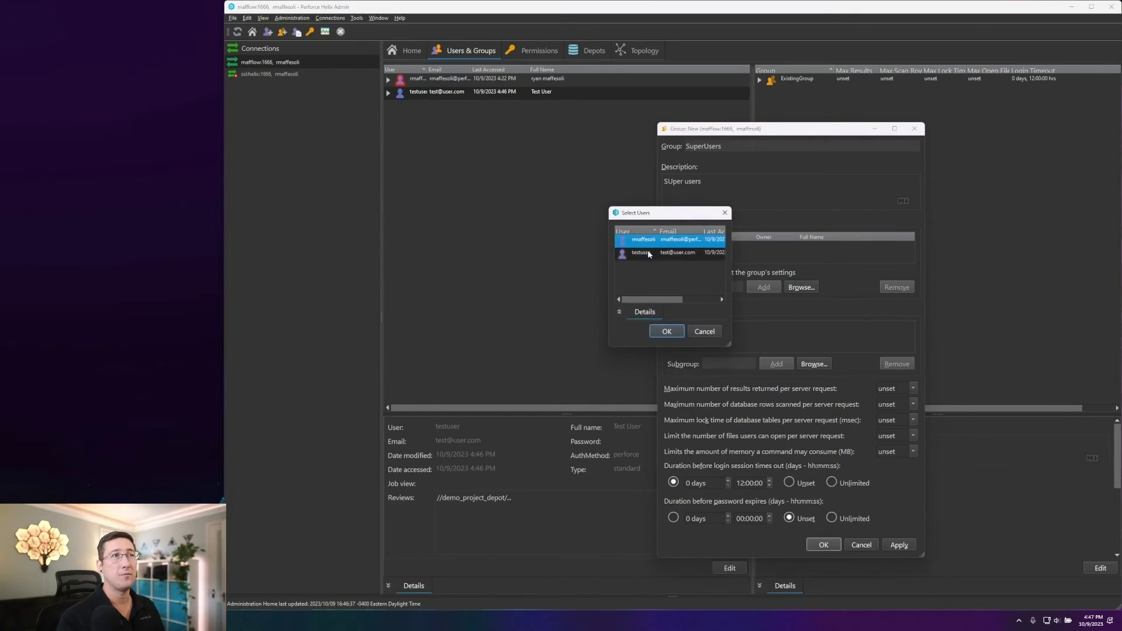
pyautogui.keyDown('shift'); pyautogui.click(646, 240); pyautogui.keyUp('shift')
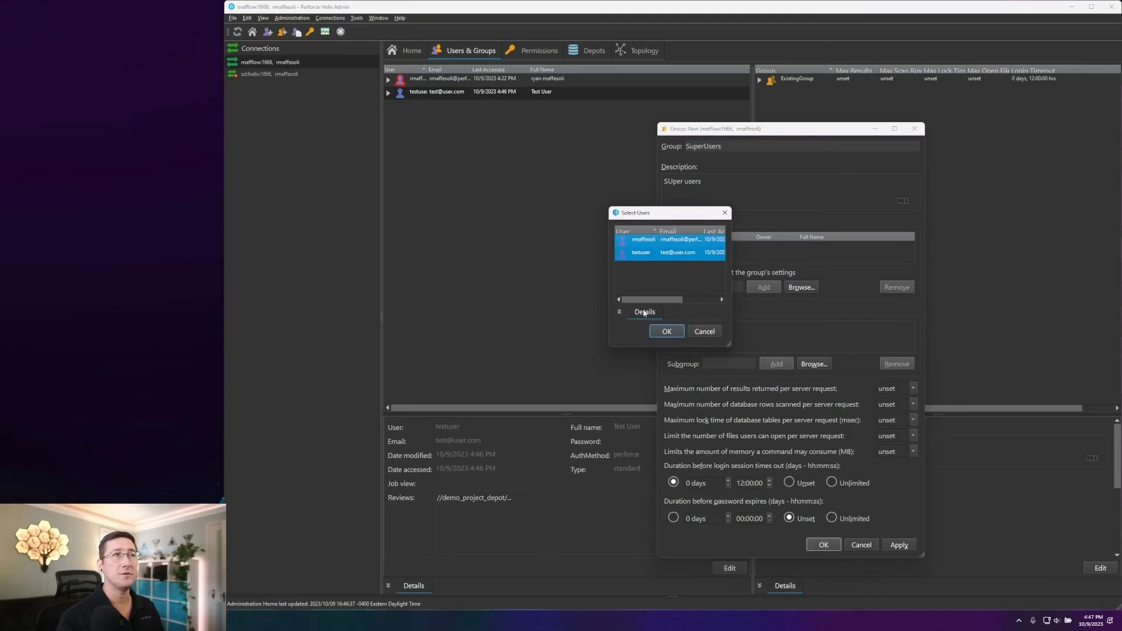
pyautogui.click(664, 332)
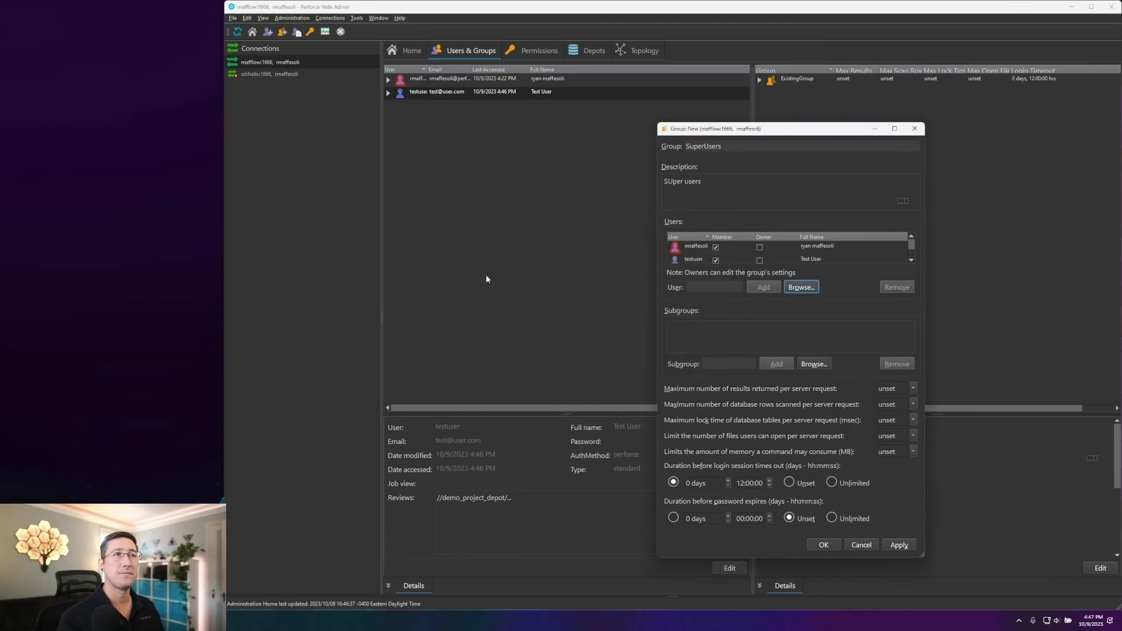
pyautogui.click(761, 248)
pyautogui.scroll(-1, 793, 252)
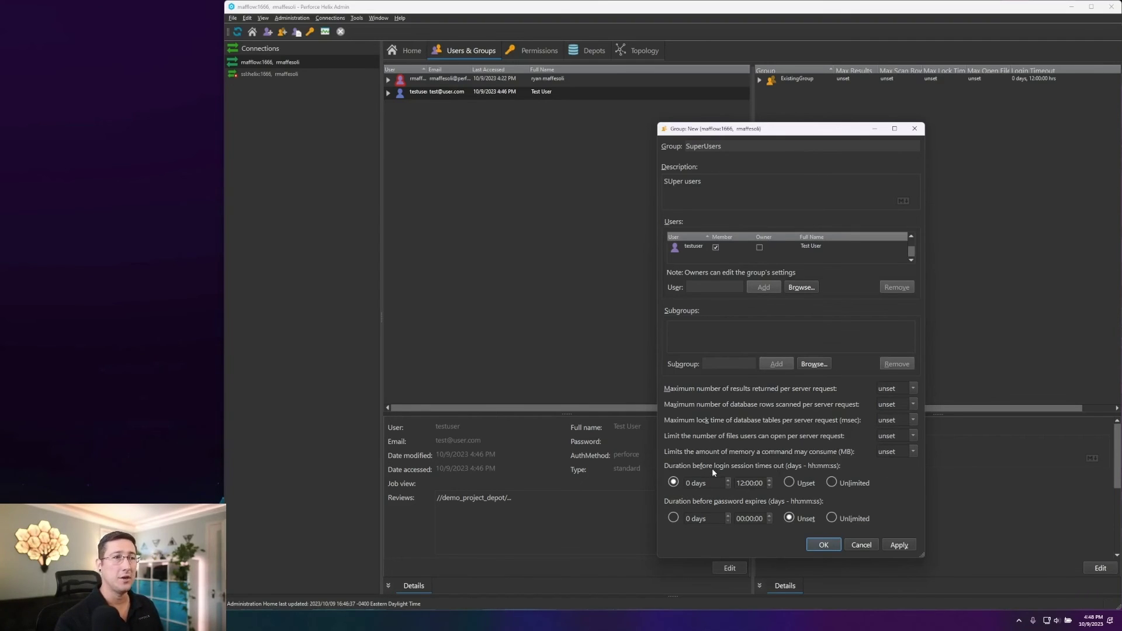
pyautogui.click(753, 483)
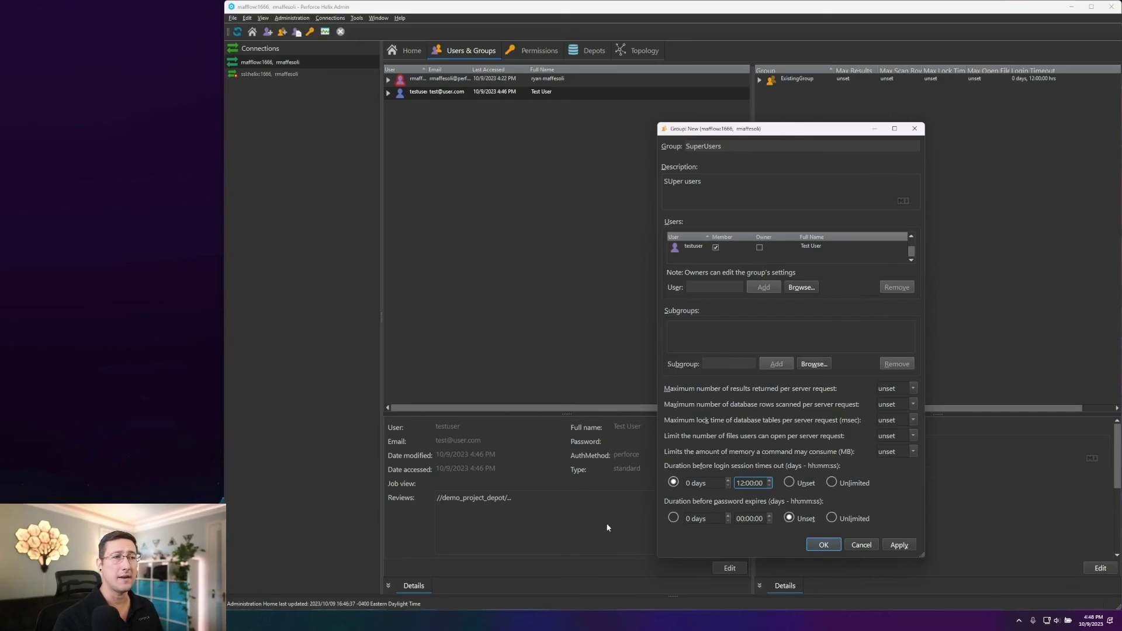
pyautogui.click(673, 518)
pyautogui.doubleClick(706, 518)
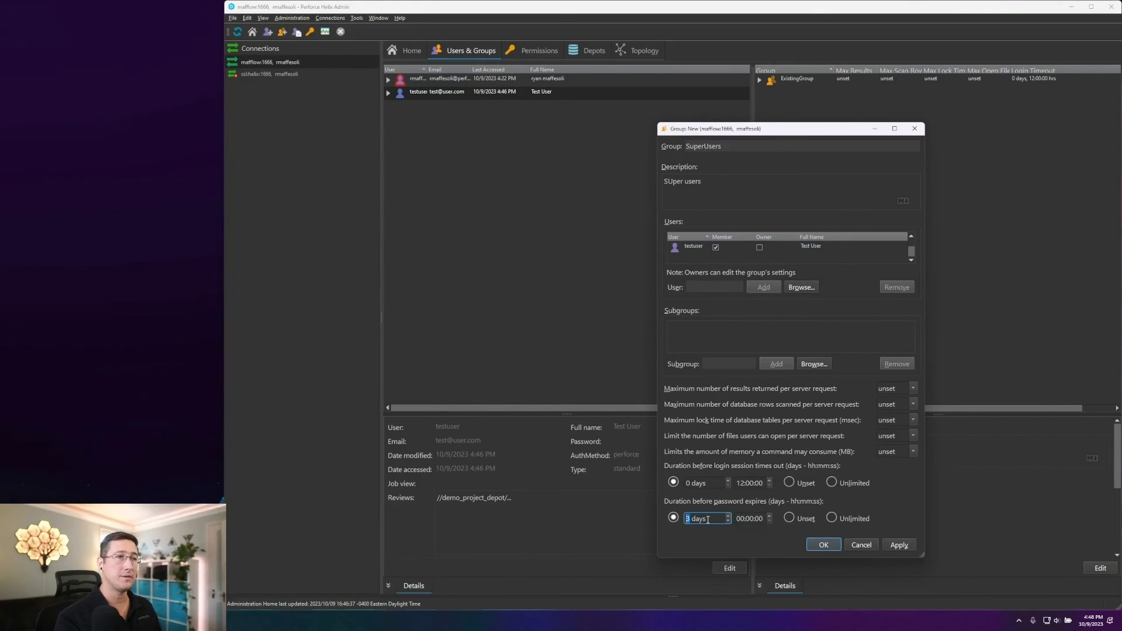
pyautogui.write('14')
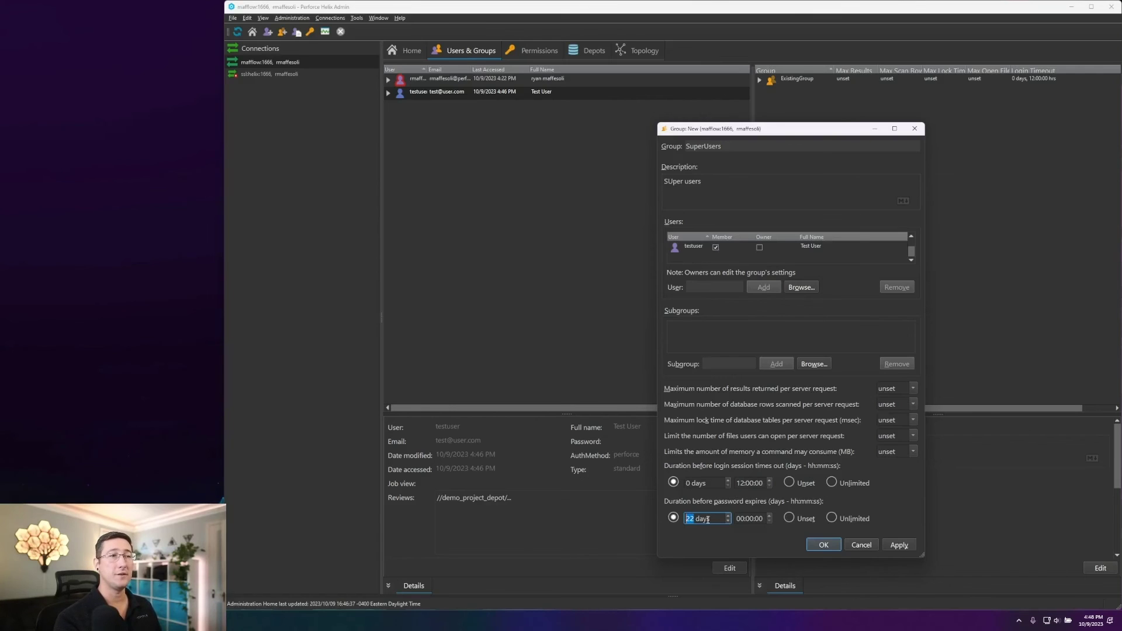
pyautogui.scroll(3, 707, 519)
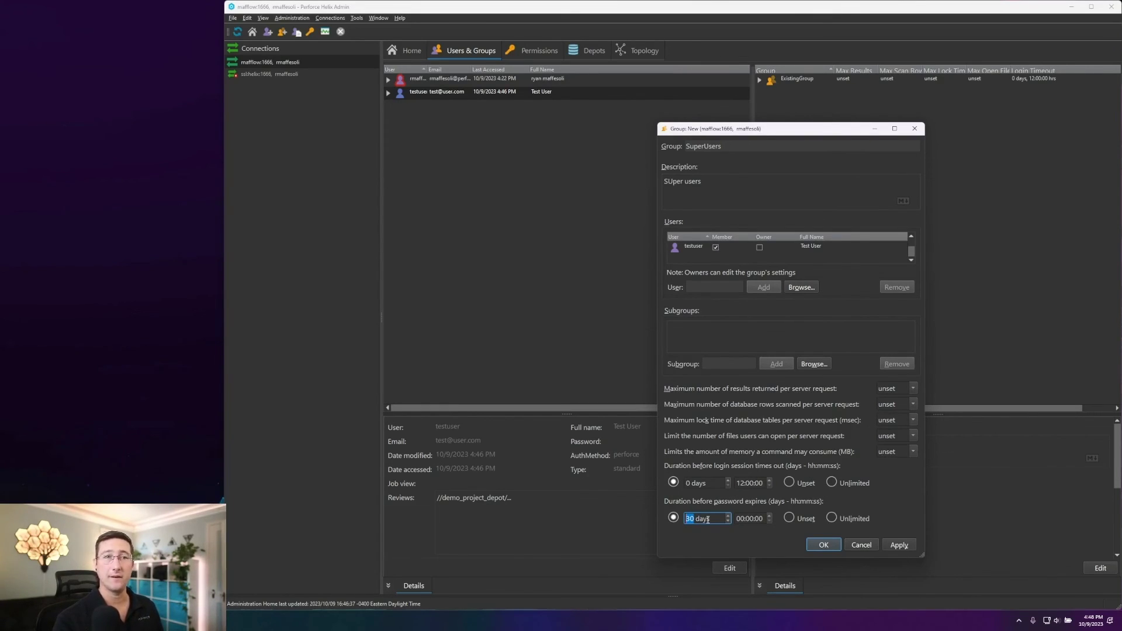
pyautogui.click(788, 519)
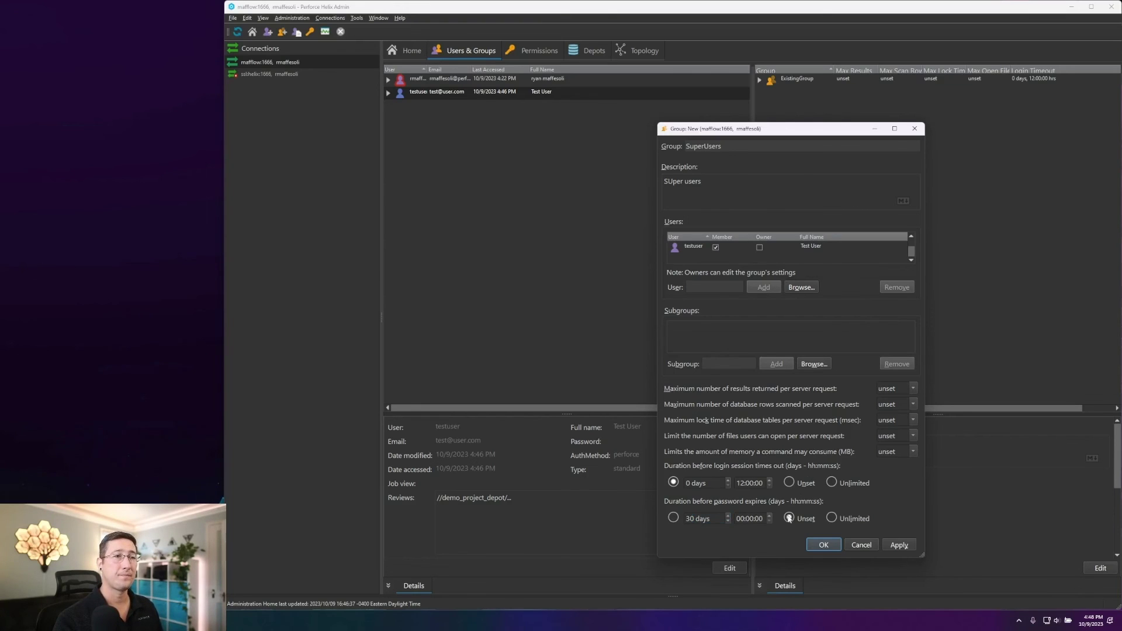
pyautogui.click(887, 550)
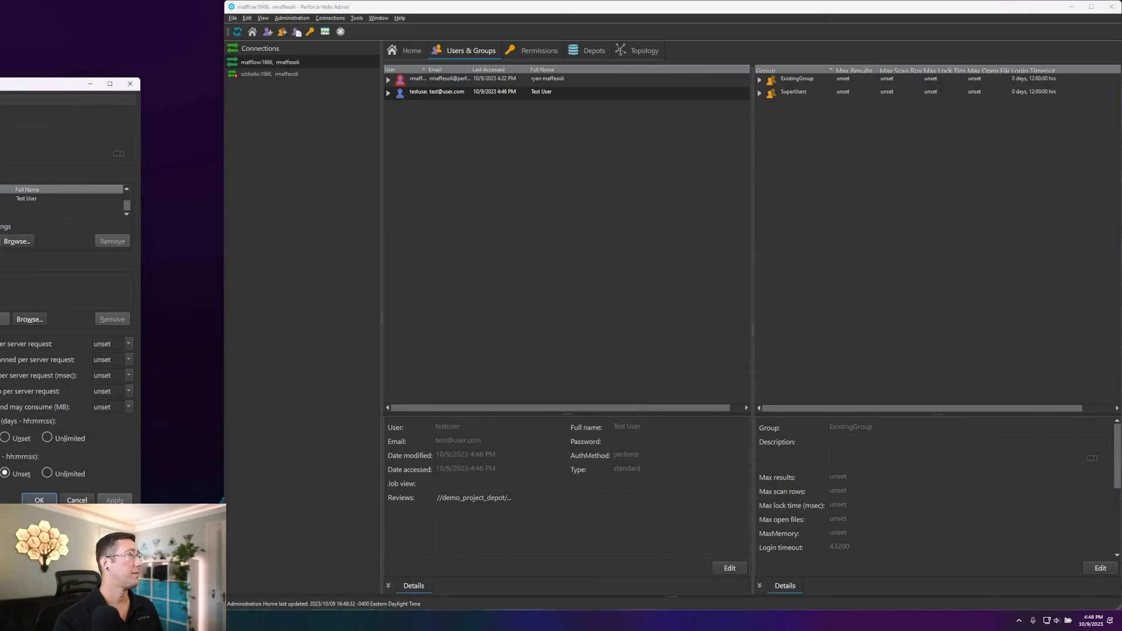
pyautogui.click(37, 499)
pyautogui.doubleClick(784, 92)
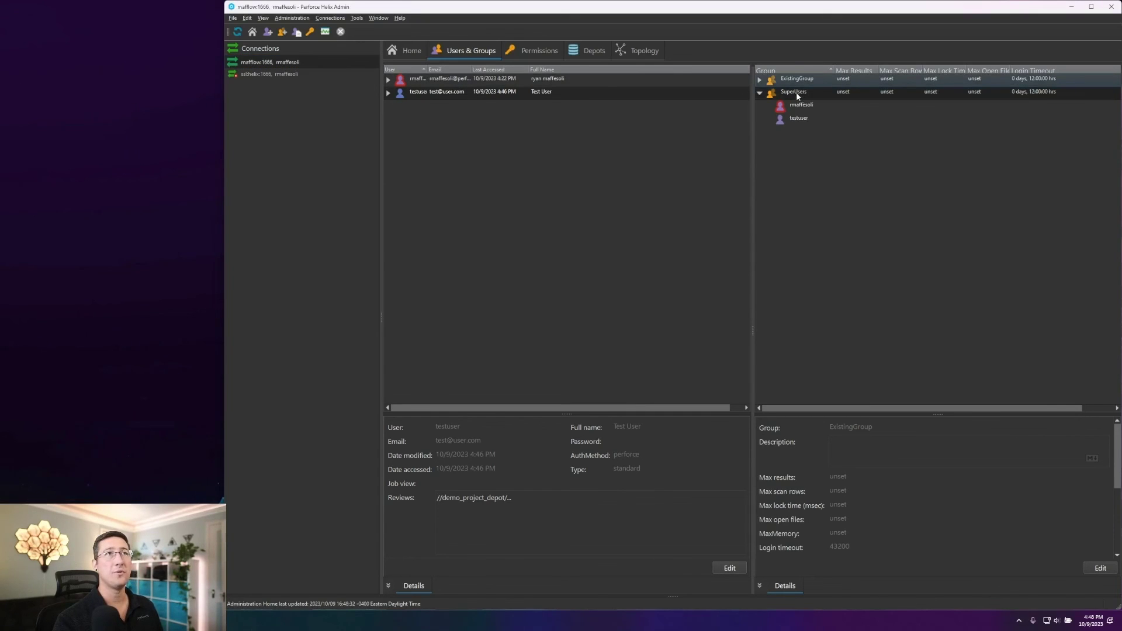